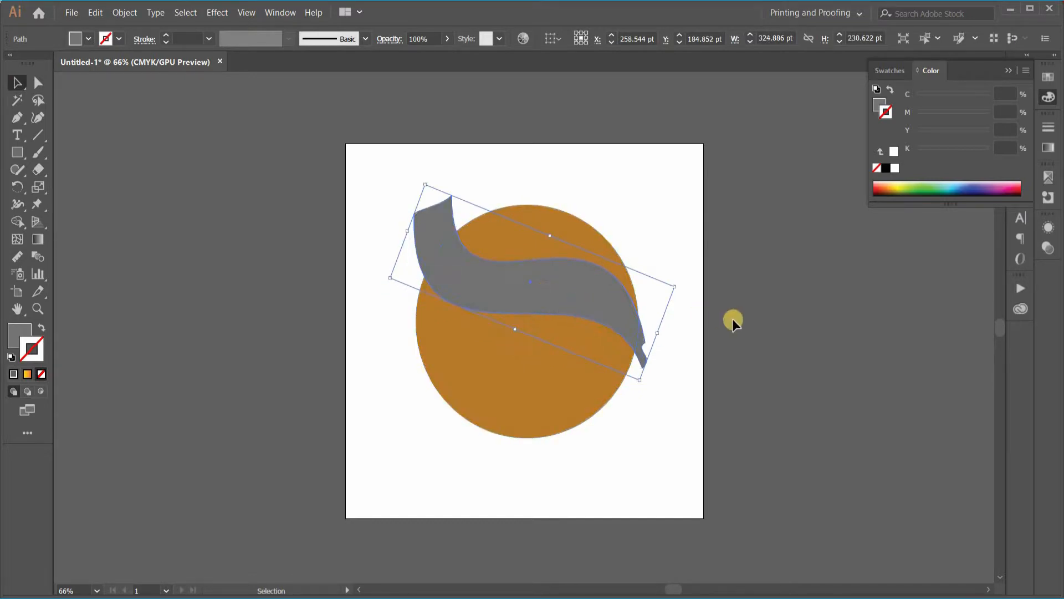
Duplicate the grey wave band below the original, then rotate and resize the copy into a shallower wave across the circle's lower half.
left_click_drag(598, 302, 633, 452)
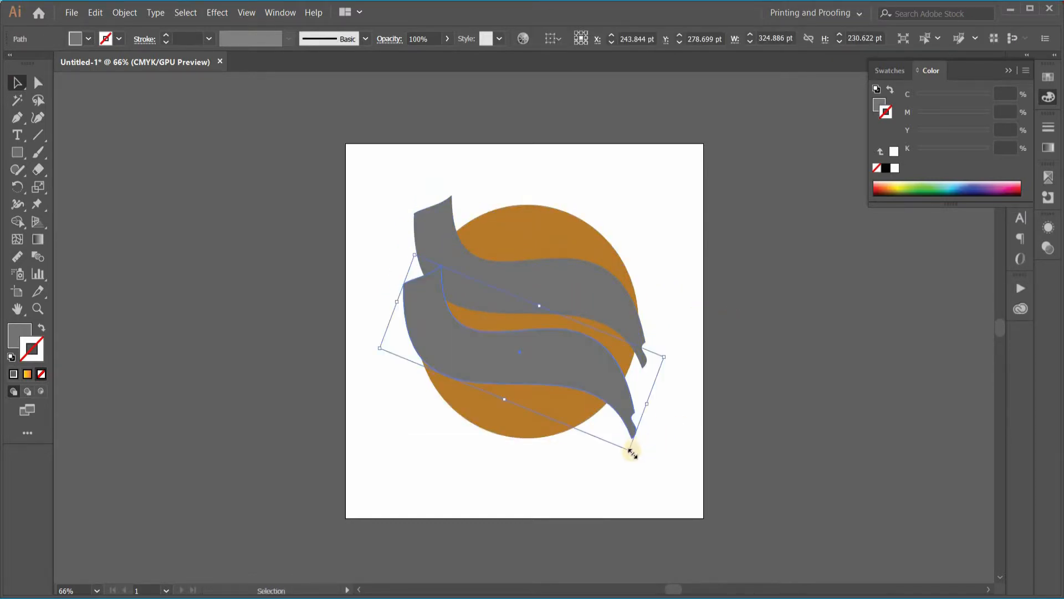
left_click(634, 458)
left_click_drag(634, 456, 689, 416)
left_click_drag(577, 358, 565, 369)
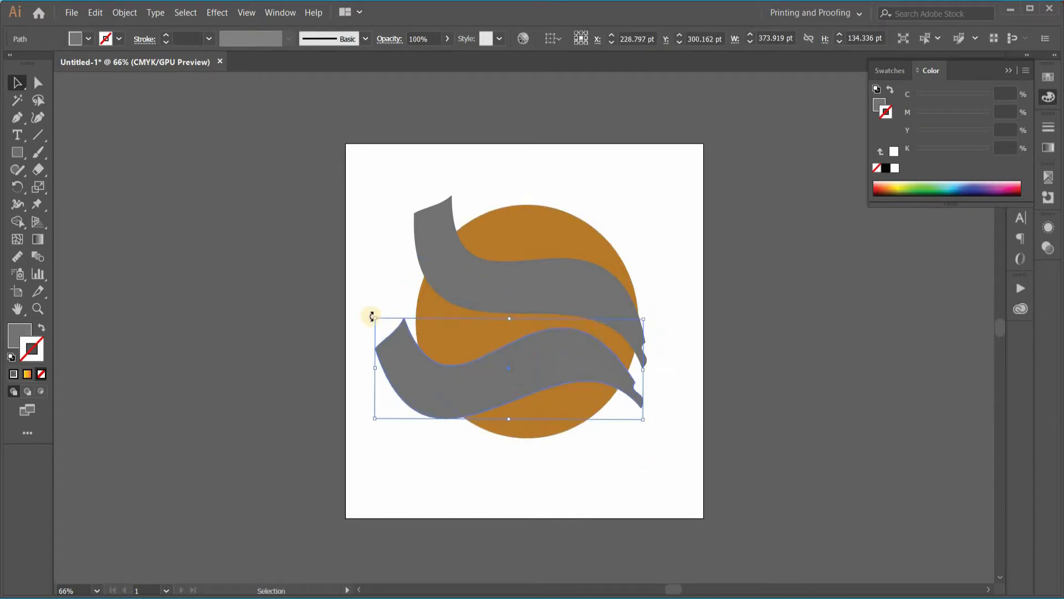
left_click_drag(374, 317, 409, 330)
left_click_drag(440, 378, 443, 375)
left_click_drag(614, 324, 629, 310)
left_click_drag(554, 375, 558, 375)
left_click_drag(462, 366, 459, 366)
Reshape both ends of the lower grey band with Direct Selection so they extend just beyond the circle's edges.
left_click(36, 83)
left_click_drag(430, 318, 406, 325)
left_click_drag(623, 378, 630, 381)
left_click(733, 358)
Select all artwork and subtract both grey bands from the circle with Pathfinder Minus Front.
left_click(18, 84)
key("ctrl+a")
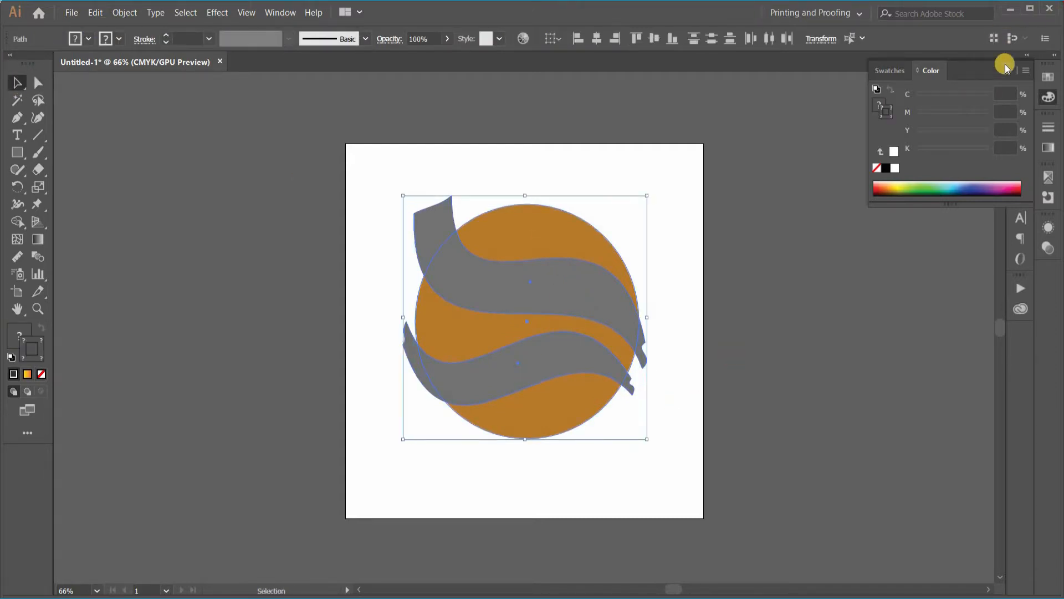
left_click(1048, 96)
left_click(1020, 118)
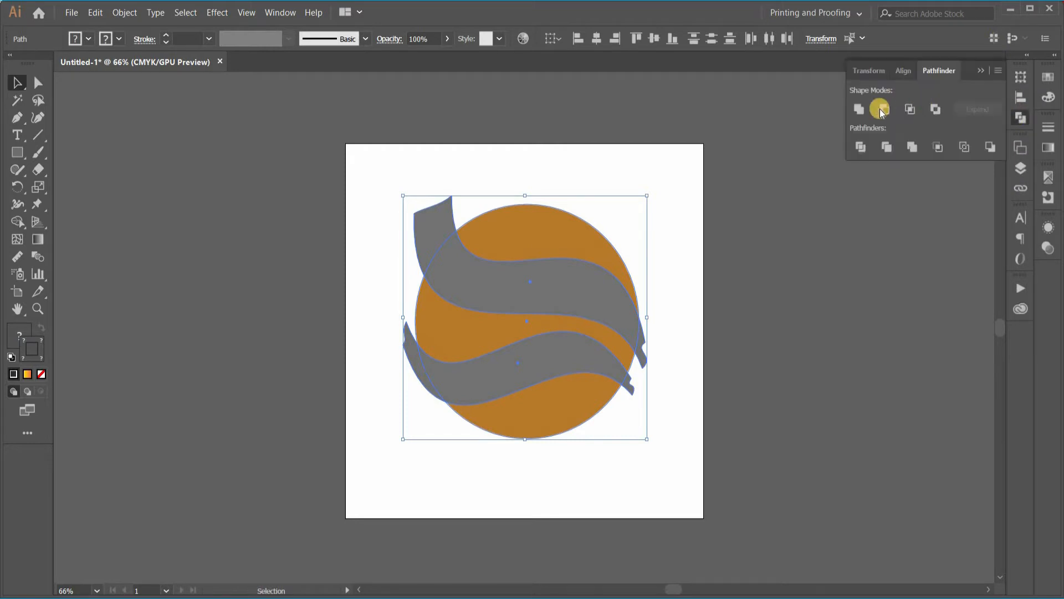
left_click(885, 108)
left_click(805, 243)
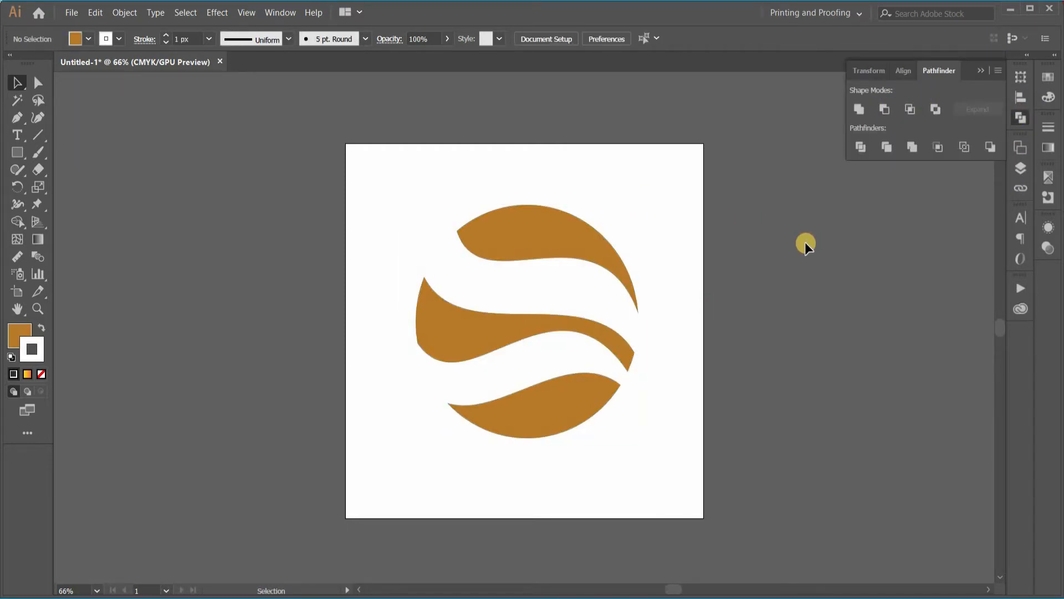
Draw a closed curved fold with the Pen tool, rising from the middle piece's upper-left tip and descending to its top edge.
scroll(488, 349, "up", 3)
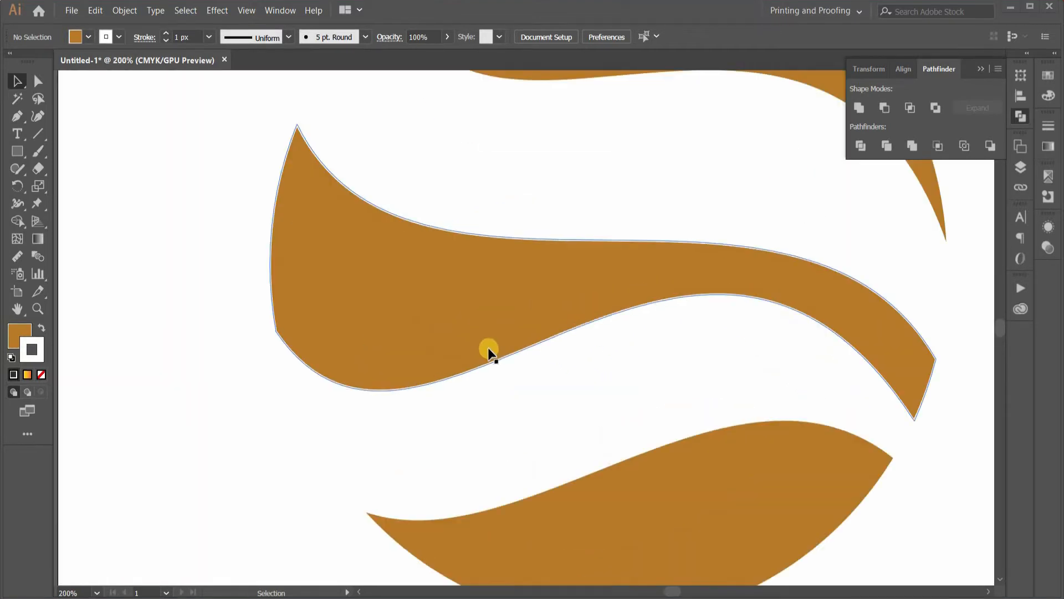
scroll(450, 341, "up", 3)
left_click(17, 117)
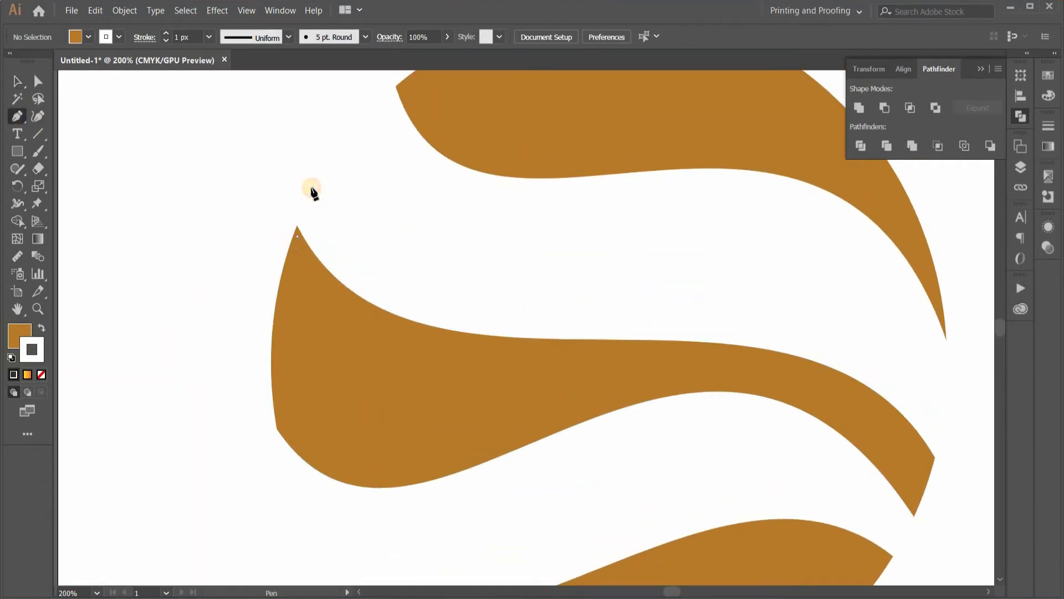
left_click(298, 228)
left_click_drag(321, 158, 343, 142)
left_click_drag(550, 337, 629, 343)
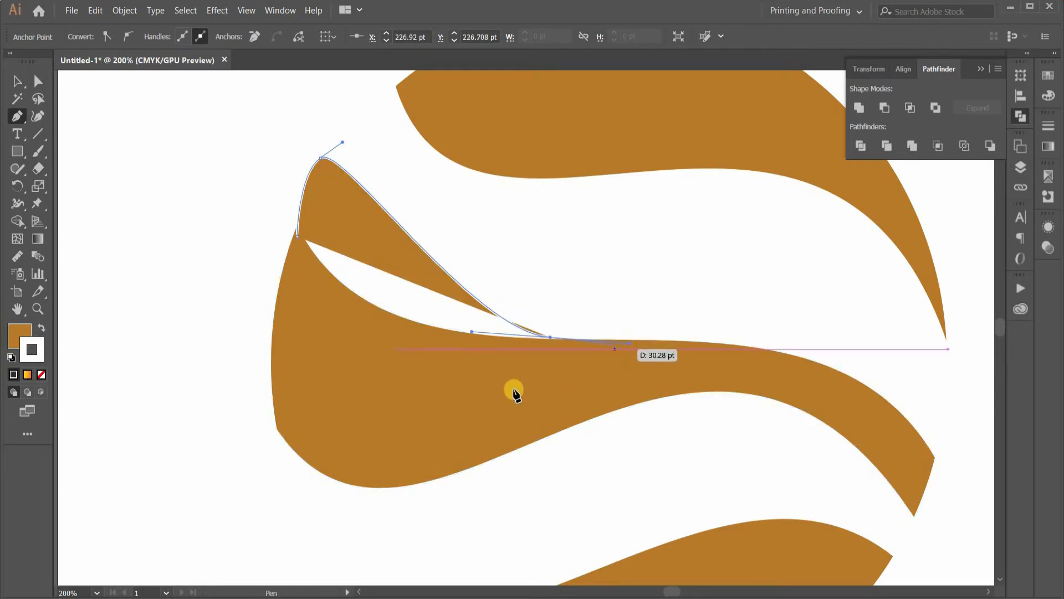
left_click(416, 382)
left_click_drag(297, 244, 297, 236)
Remove the stroke from the new fold shape and from the group of cut circle pieces.
left_click(28, 331)
left_click(40, 374)
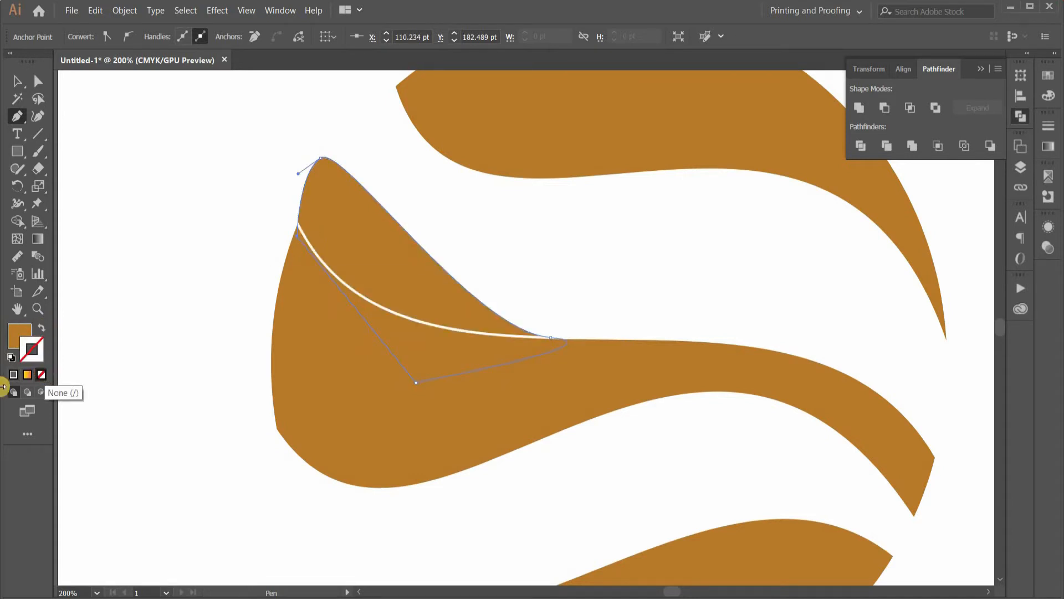
left_click(16, 80)
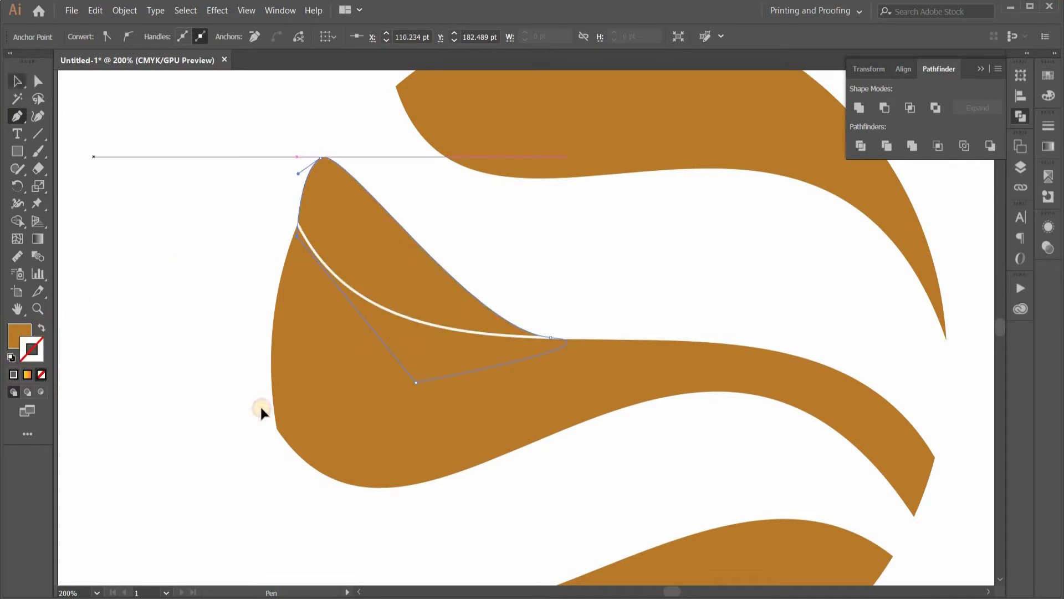
left_click(348, 428)
left_click(42, 377)
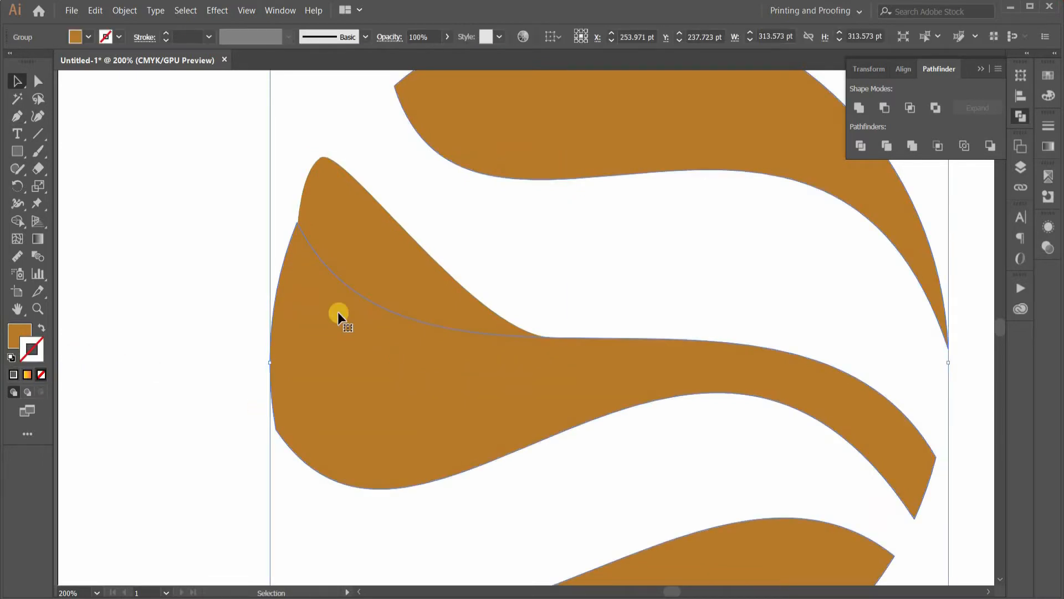
Fill the new fold shape with the orange colour #D1740D.
left_click(395, 270)
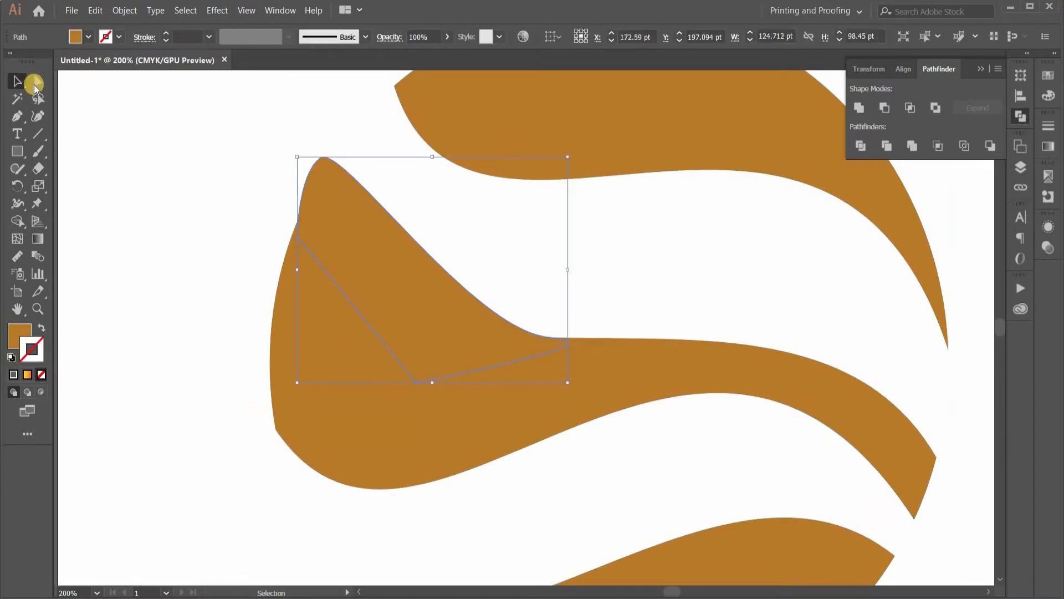
double_click(13, 337)
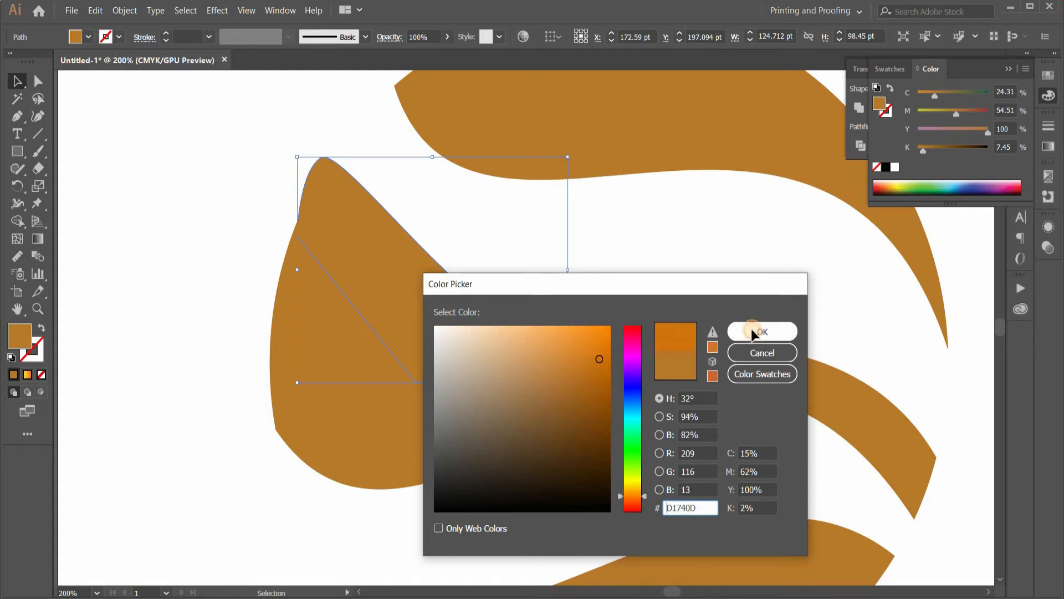
left_click(755, 332)
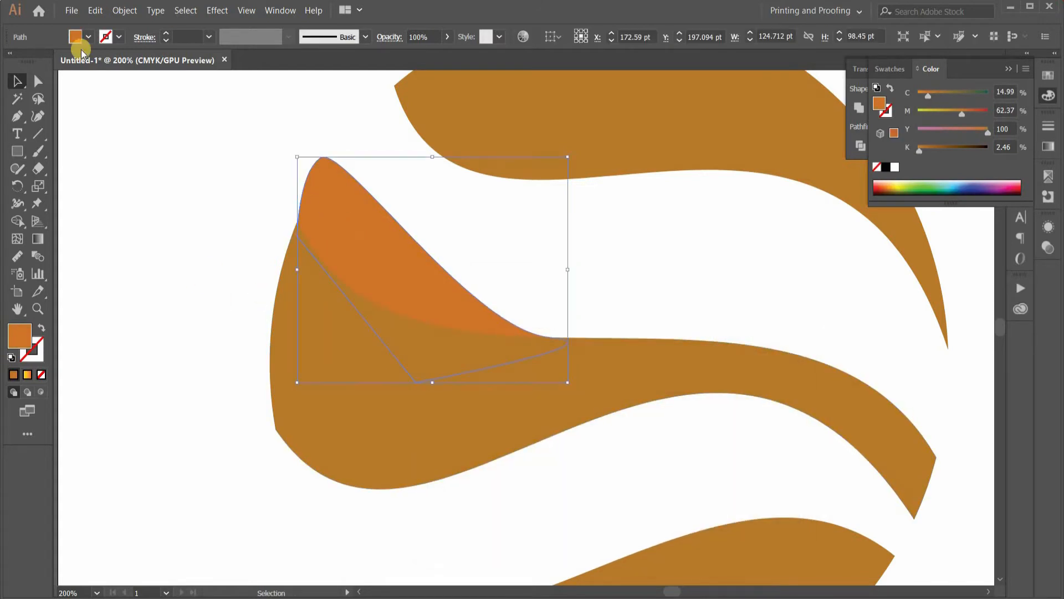
Move the fold shape's lower-left anchor onto the outer left edge of the middle piece.
left_click(38, 79)
scroll(399, 255, "up", 4)
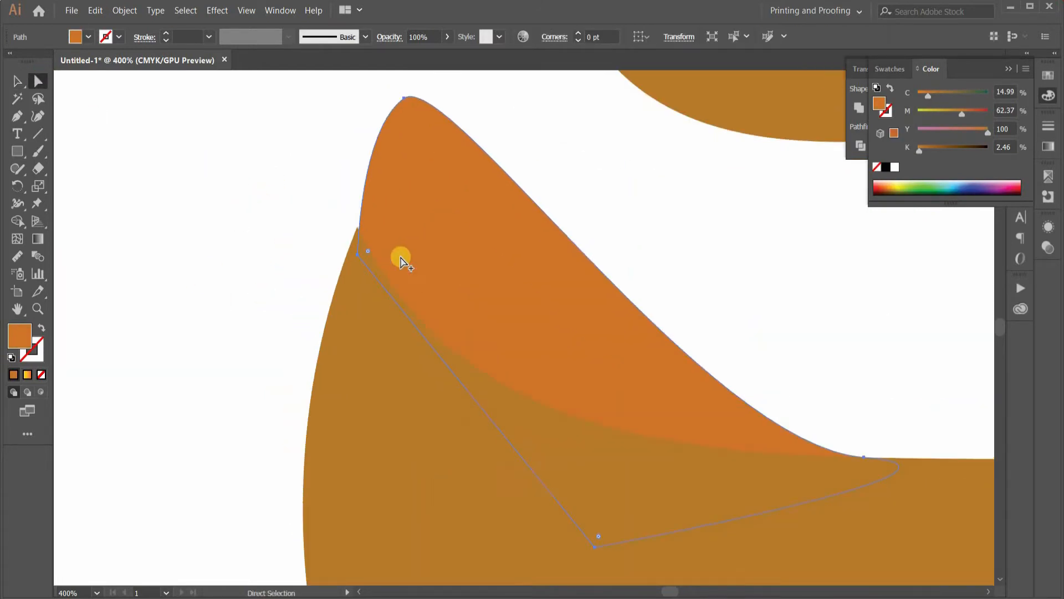
left_click_drag(316, 252, 293, 253)
scroll(366, 261, "up", 5)
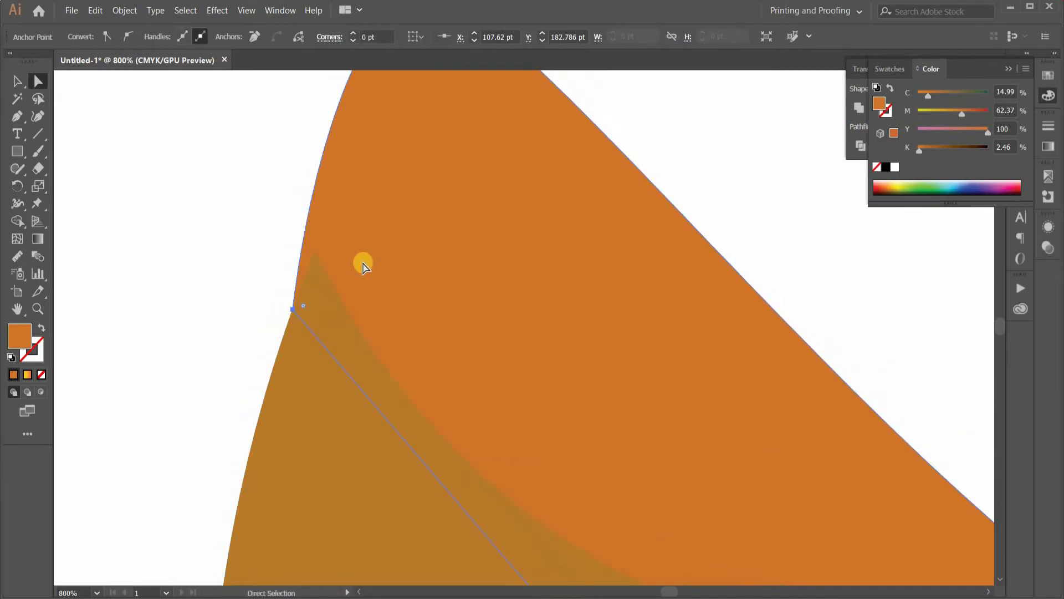
Shift the fold's peak anchor right and adjust its handles so the outline flows smoothly out of the middle piece.
left_click_drag(407, 135, 458, 120)
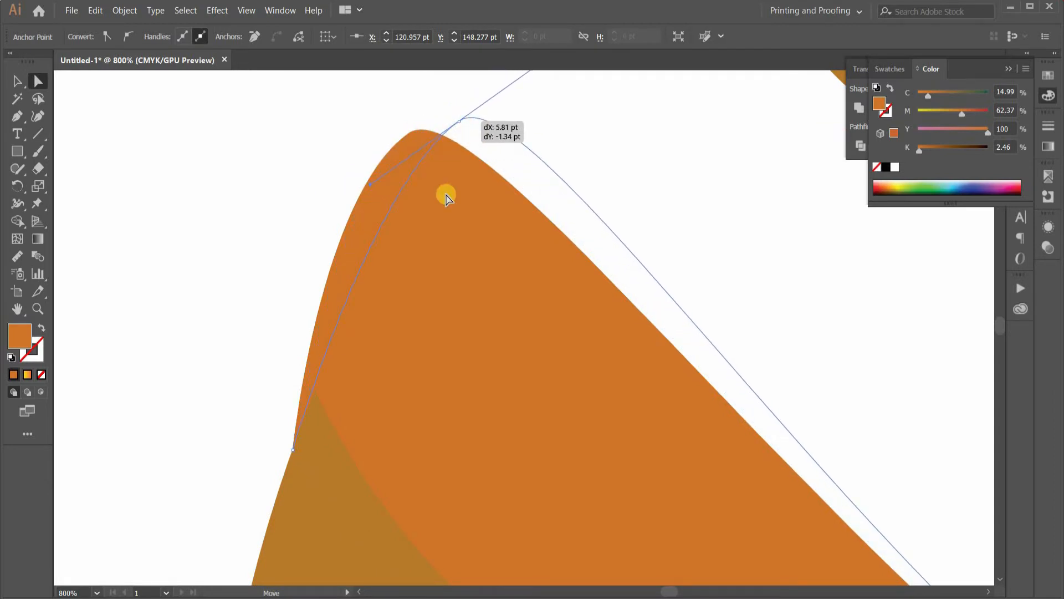
scroll(382, 228, "up", 1)
left_click_drag(364, 221, 374, 180)
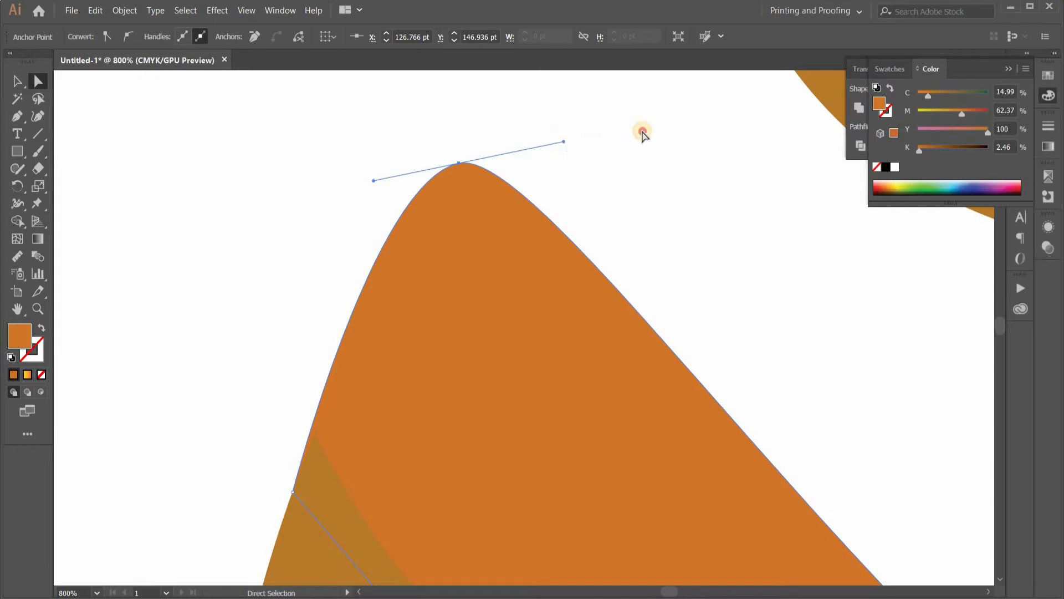
left_click(461, 167)
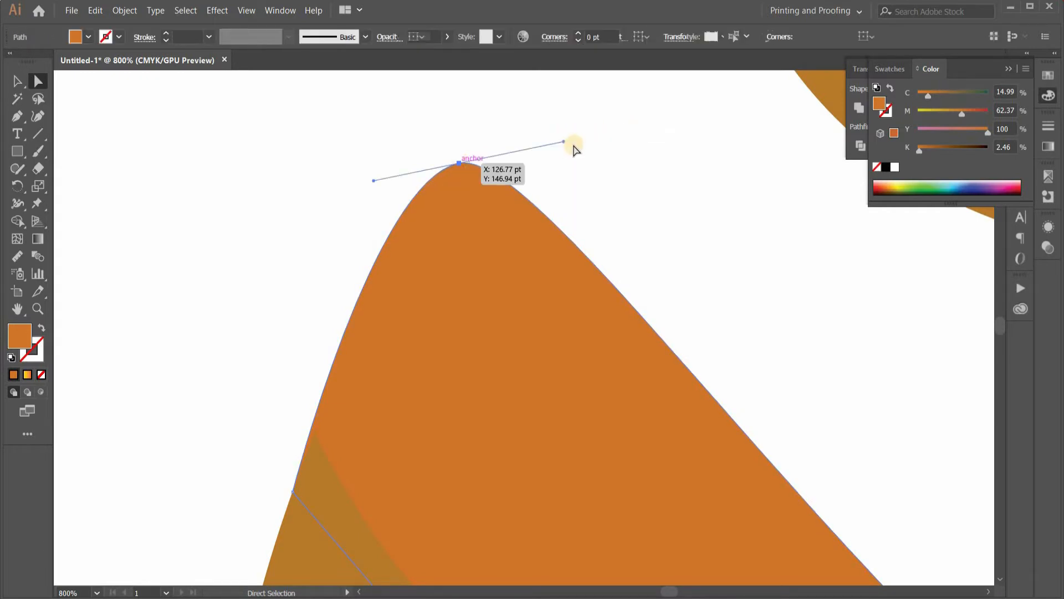
left_click_drag(569, 139, 714, 118)
scroll(454, 290, "down", 7)
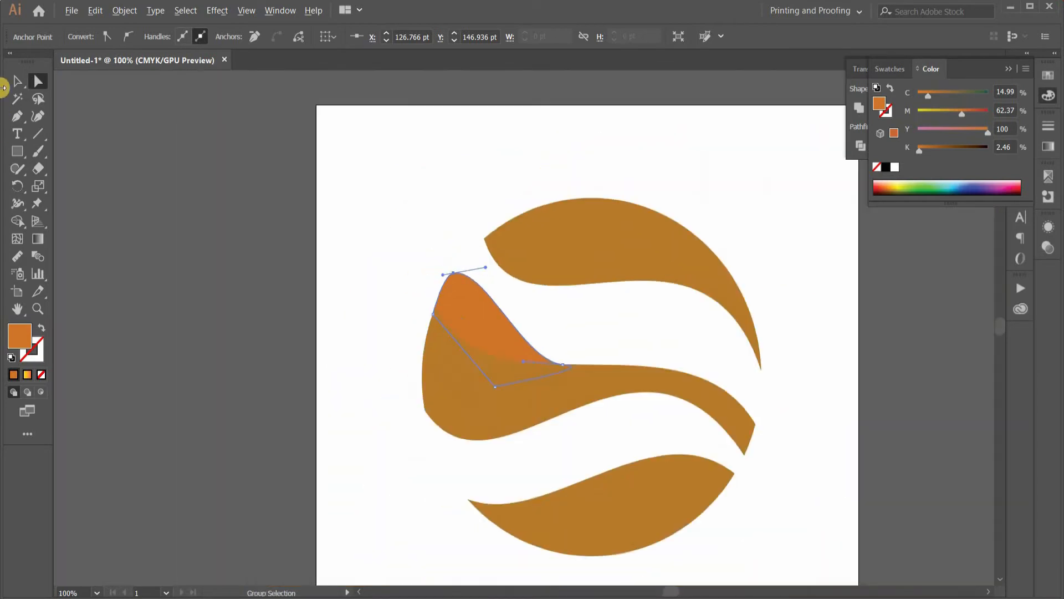
left_click(16, 81)
left_click(782, 363)
Draw a closed orange curved shape with the Pen tool, joining the top piece's right tip to the middle piece's lower-right tip.
scroll(517, 387, "up", 3)
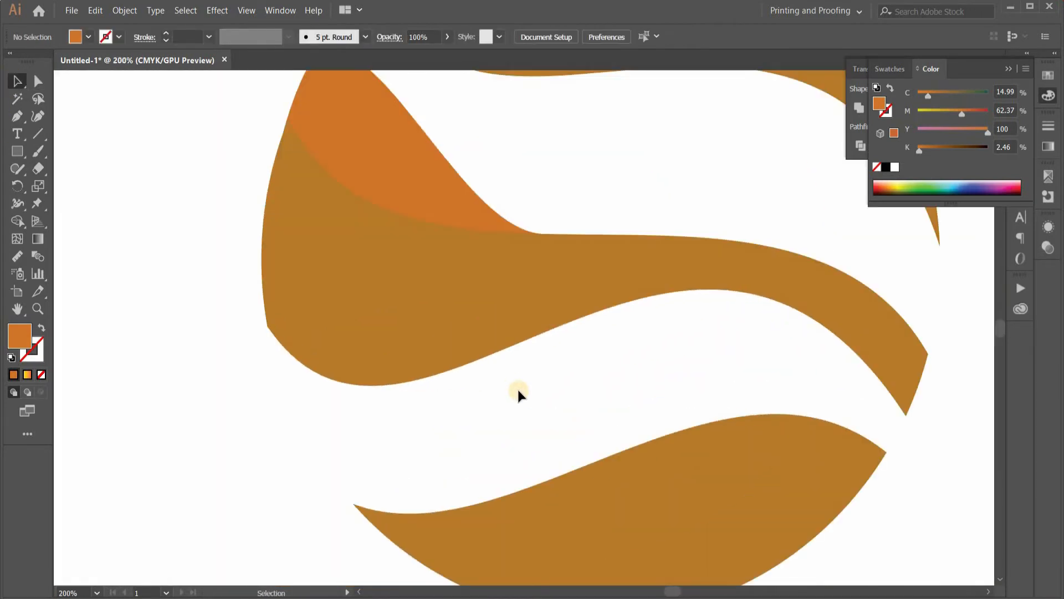
scroll(515, 381, "down", 3)
scroll(632, 384, "up", 3)
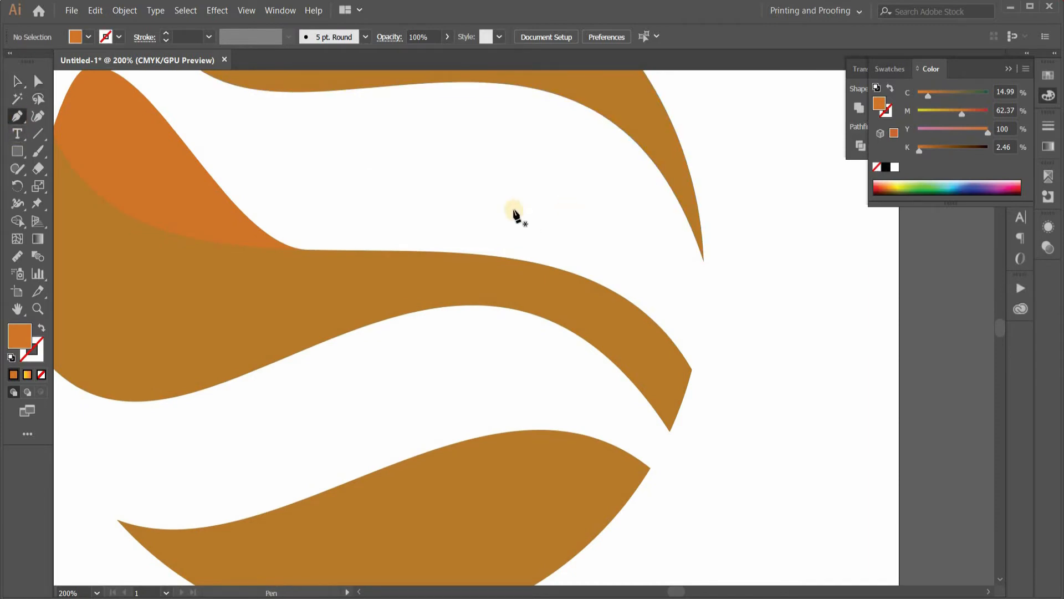
scroll(515, 214, "up", 1)
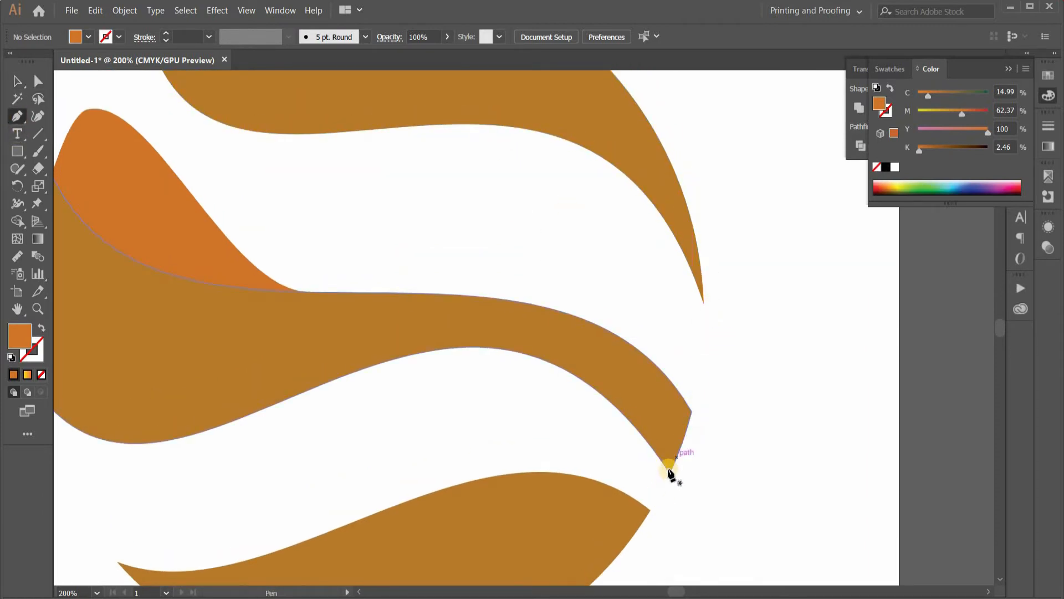
left_click(704, 303)
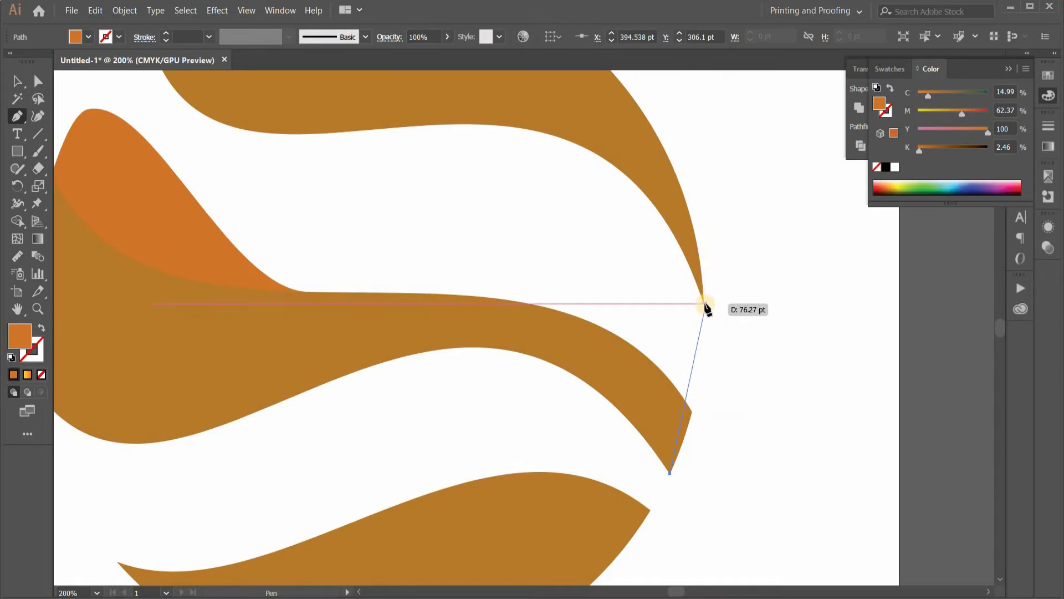
left_click_drag(687, 222, 758, 227)
left_click_drag(704, 303, 567, 140)
left_click(591, 151)
left_click(670, 473)
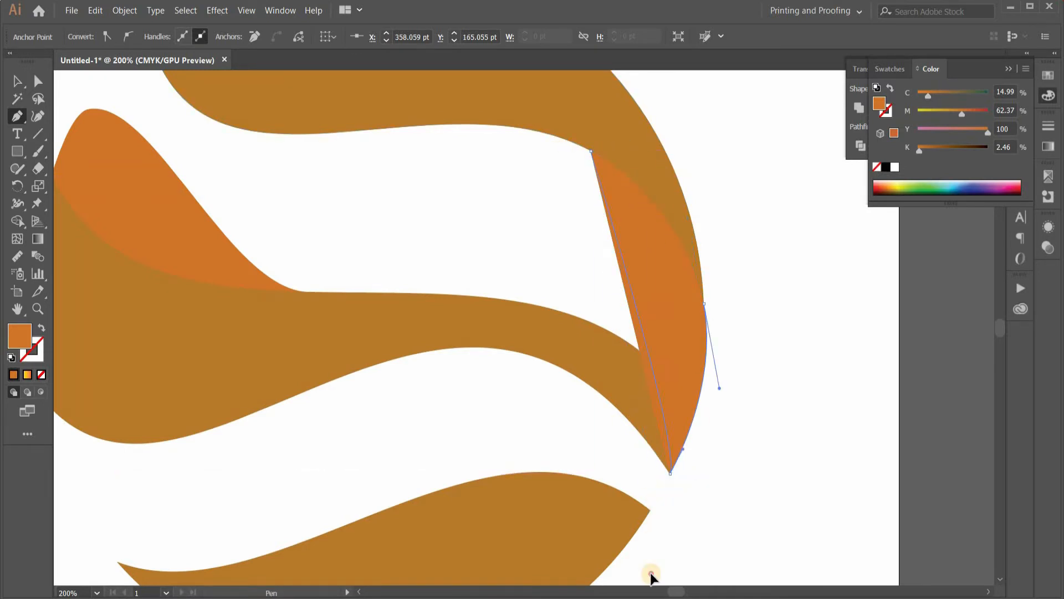
scroll(669, 380, "down", 5)
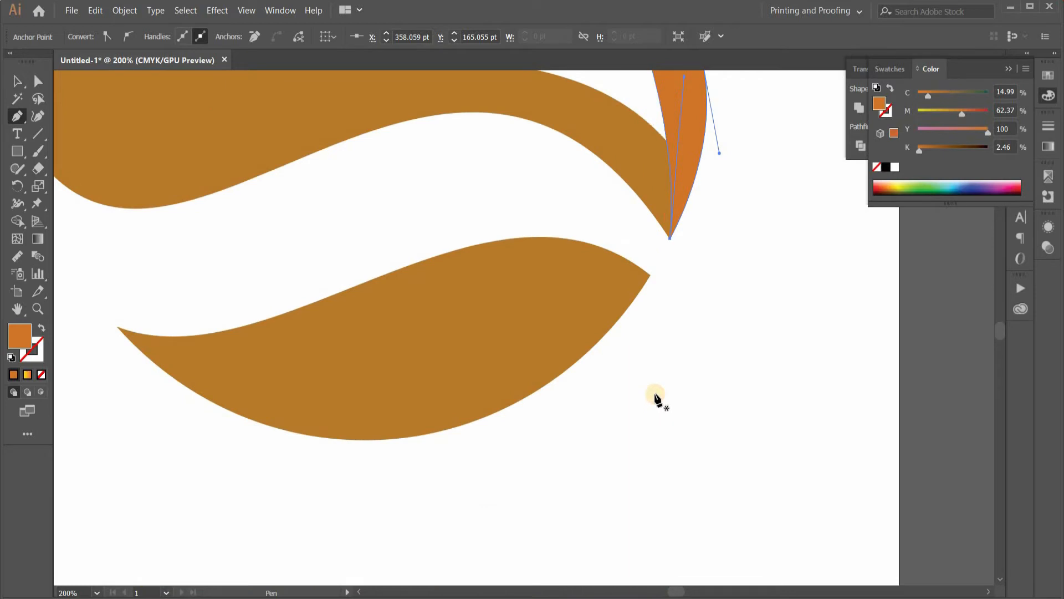
scroll(657, 396, "up", 3)
scroll(656, 391, "up", 3)
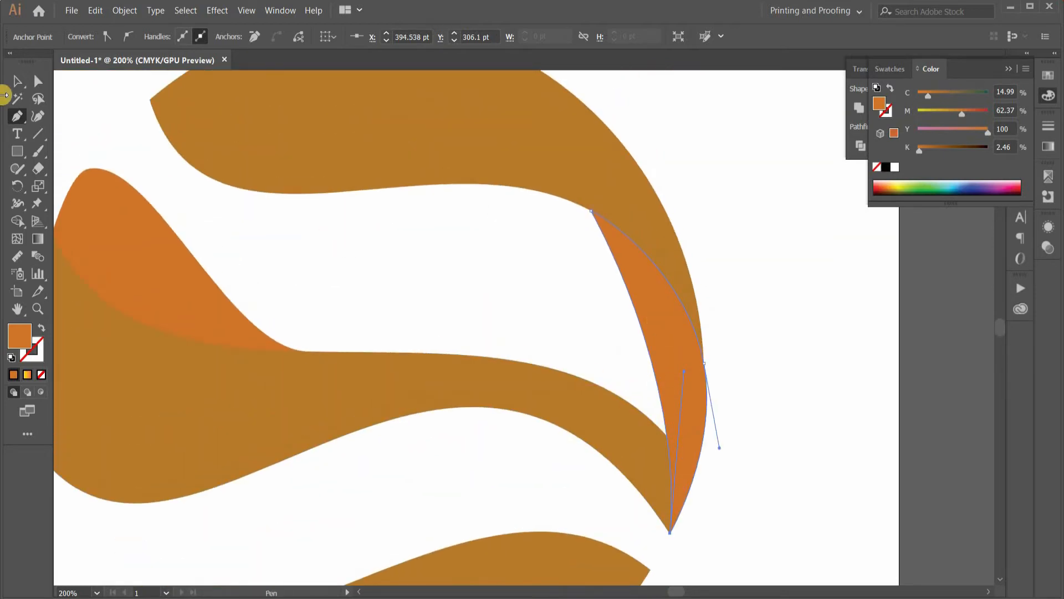
left_click(15, 80)
left_click(762, 390)
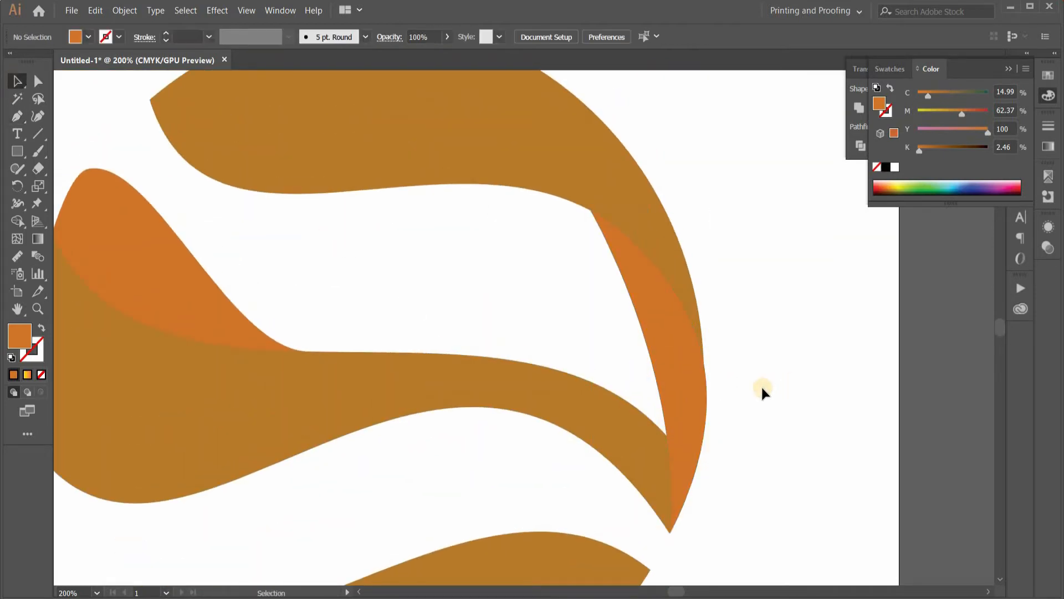
Move the middle piece's upper-right anchor inward to meet the inner edge of the right orange shape.
left_click(589, 413)
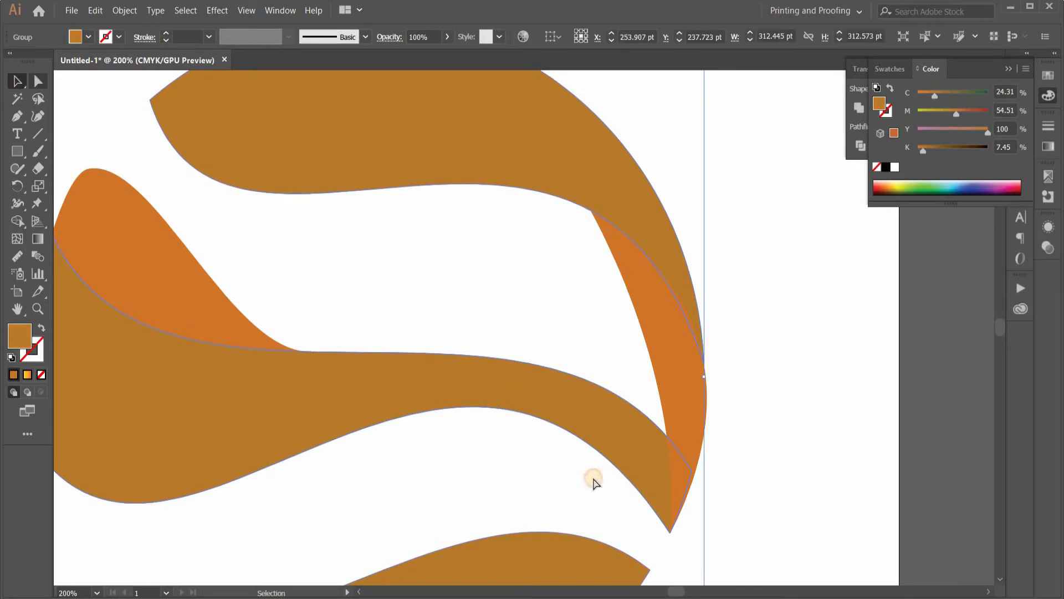
key("a")
mouse_move(677, 467)
left_mouse_down()
mouse_move(663, 471)
mouse_move(669, 461)
left_mouse_up()
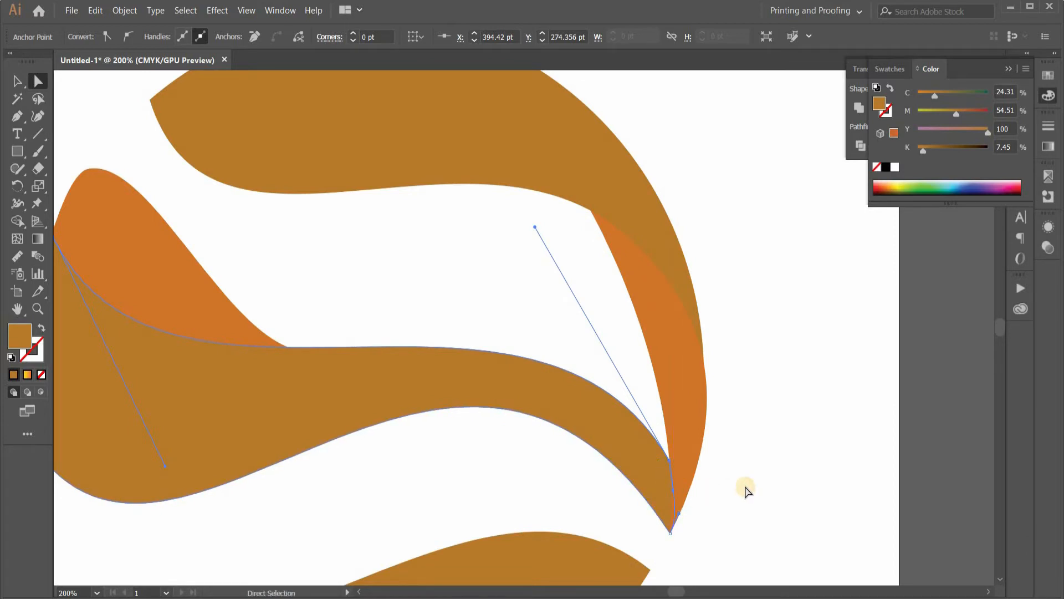
left_click(589, 491)
Reposition the right orange shape's upper anchor further left along the top piece's lower edge and adjust the adjoining curves.
left_click(666, 349)
scroll(599, 394, "down", 4)
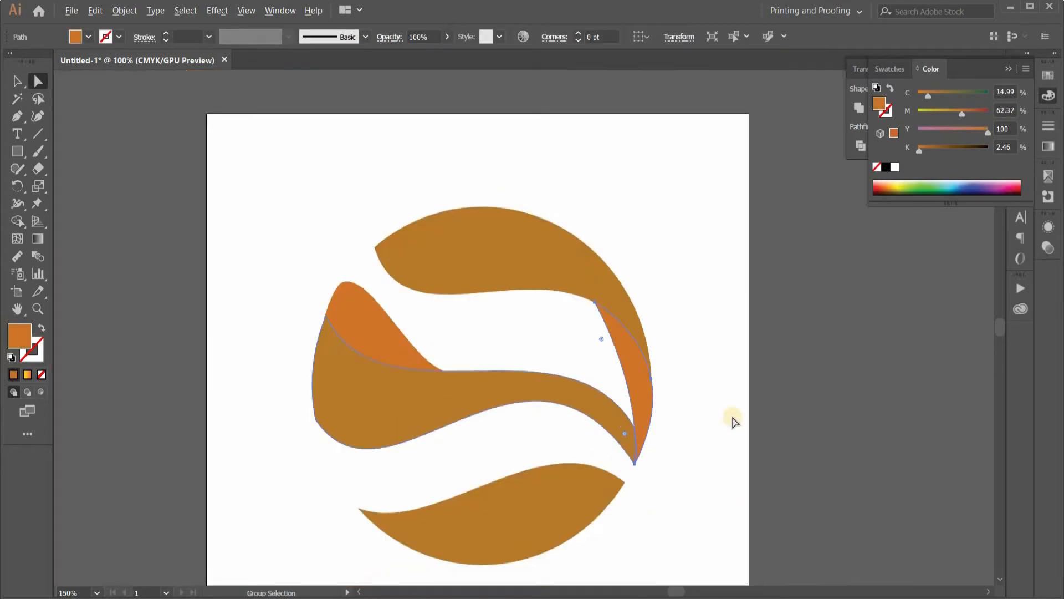
left_click(739, 404)
scroll(569, 359, "up", 3)
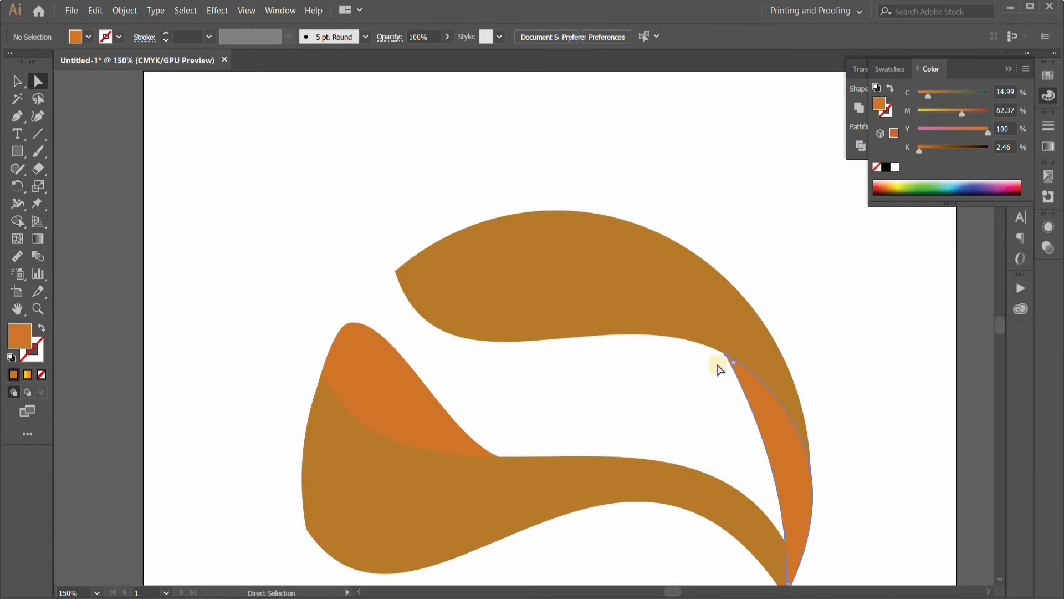
left_click(724, 357)
left_click_drag(720, 350, 743, 341)
scroll(801, 444, "down", 1)
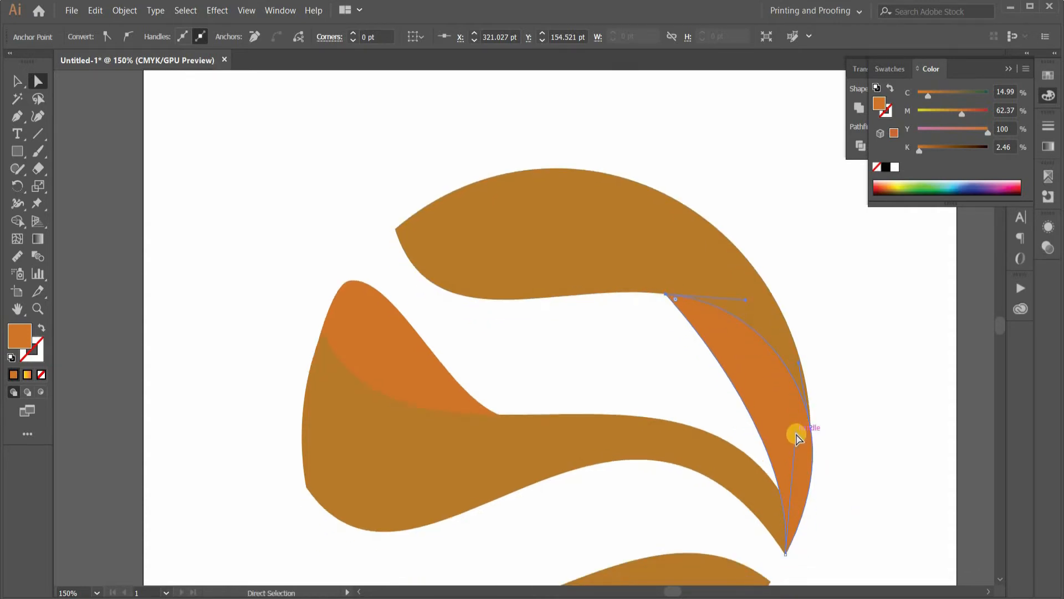
left_click(832, 375)
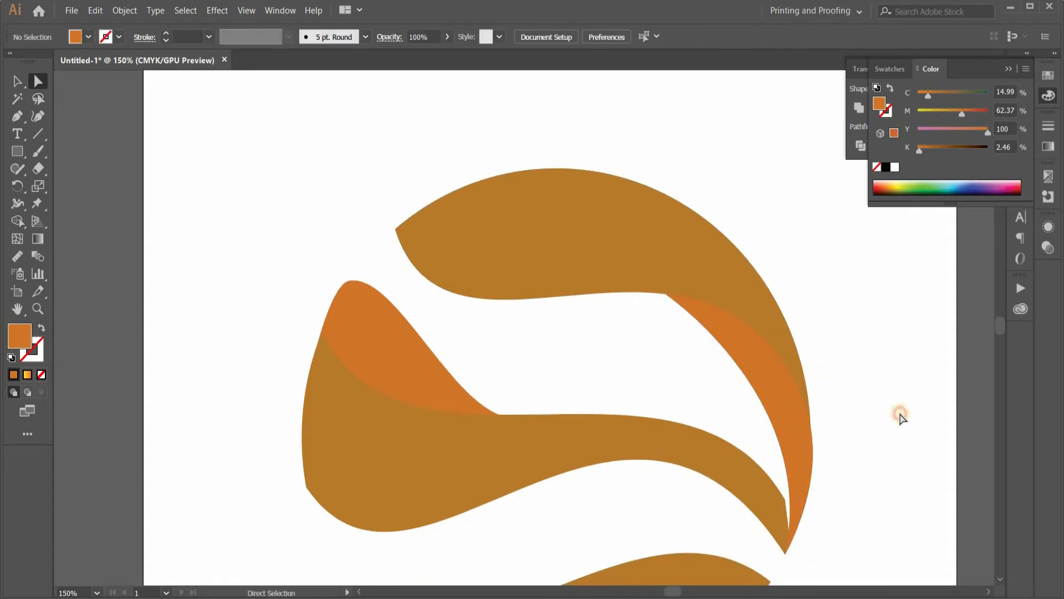
Undo the latest curve adjustments to the right orange shape.
key("ctrl+z")
key("ctrl+z")
key("ctrl+z")
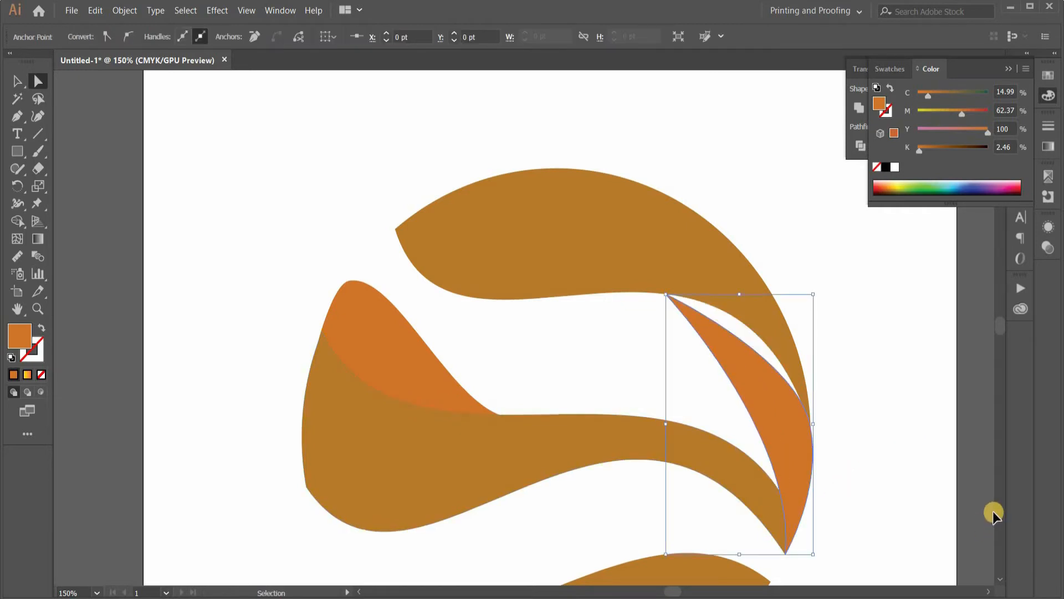
Reshape the right orange fold's inner curve into a narrow crescent by adjusting the handle at its bottom tip.
left_click(991, 512)
left_click(733, 348)
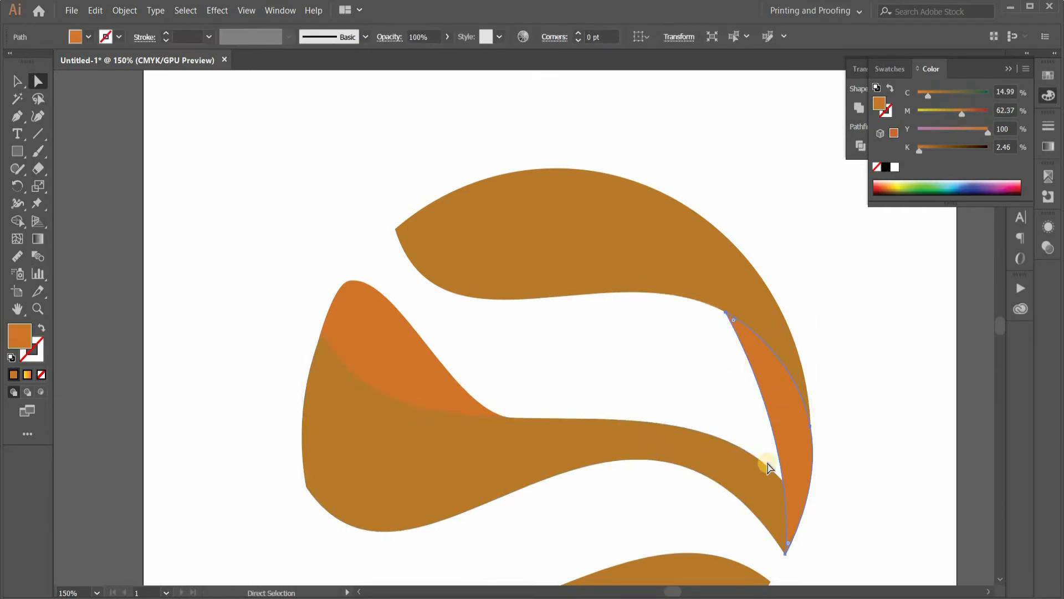
left_click(786, 554)
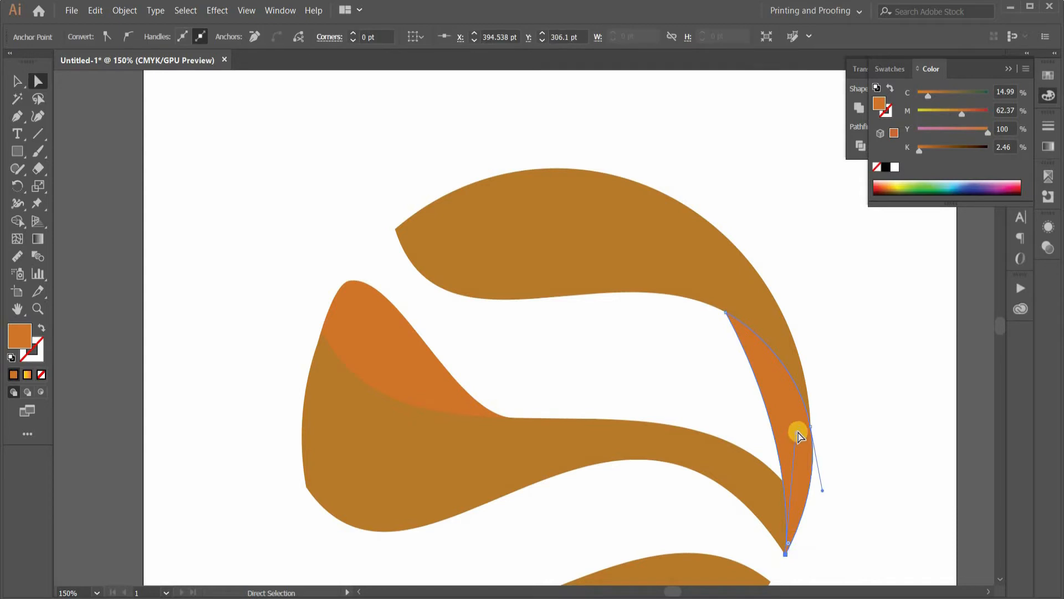
left_click_drag(824, 400, 826, 397)
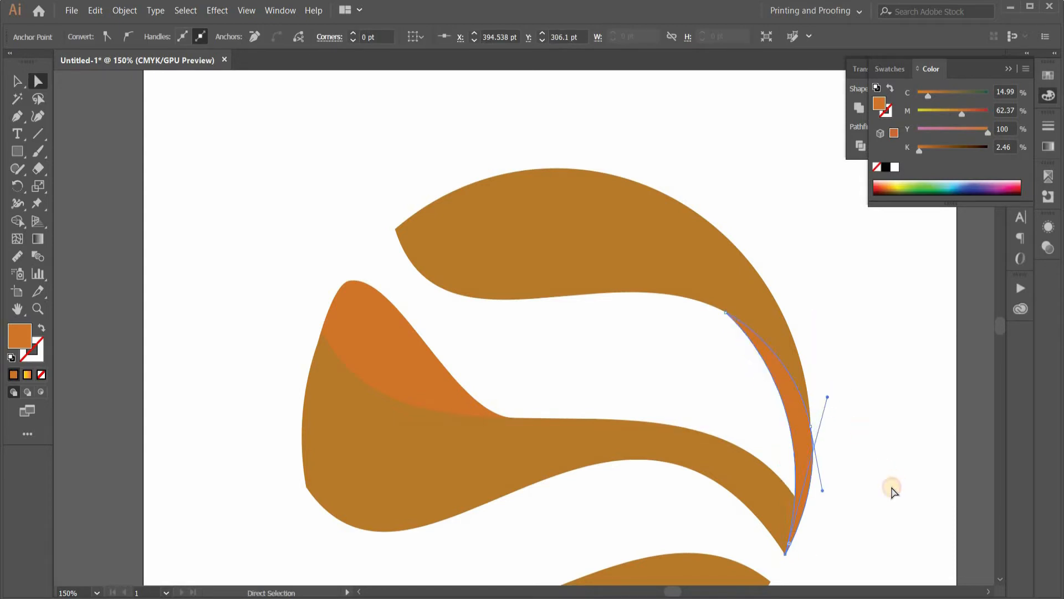
left_click(887, 490)
left_click(804, 456)
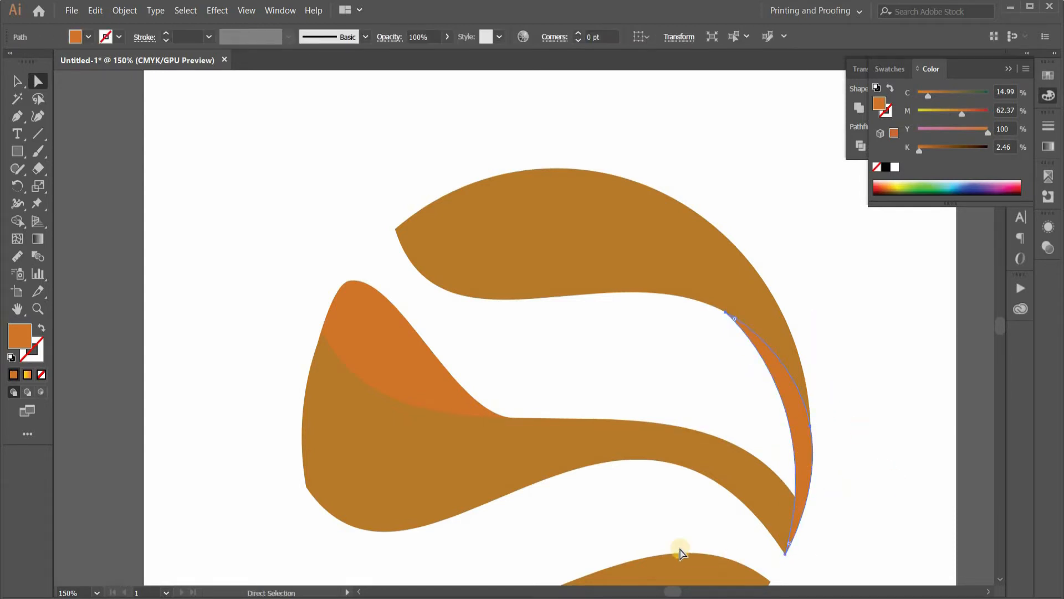
Draw a closed orange fold shape with the Pen tool, extending from the bottom piece's left tip onto its upper edge.
scroll(681, 554, "down", 3)
left_click(27, 118)
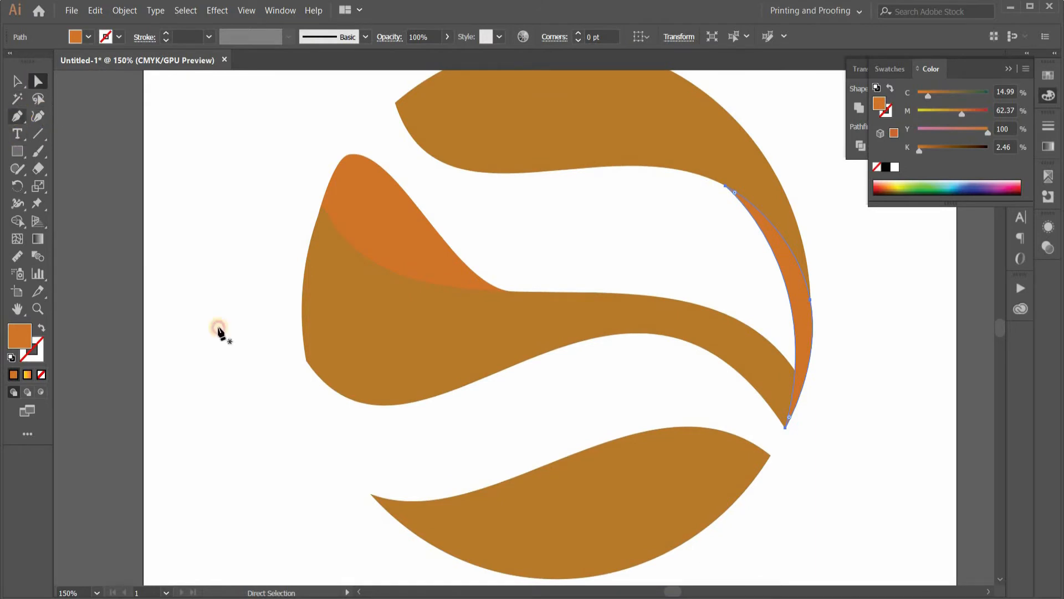
left_click(382, 503)
left_click_drag(337, 462, 329, 415)
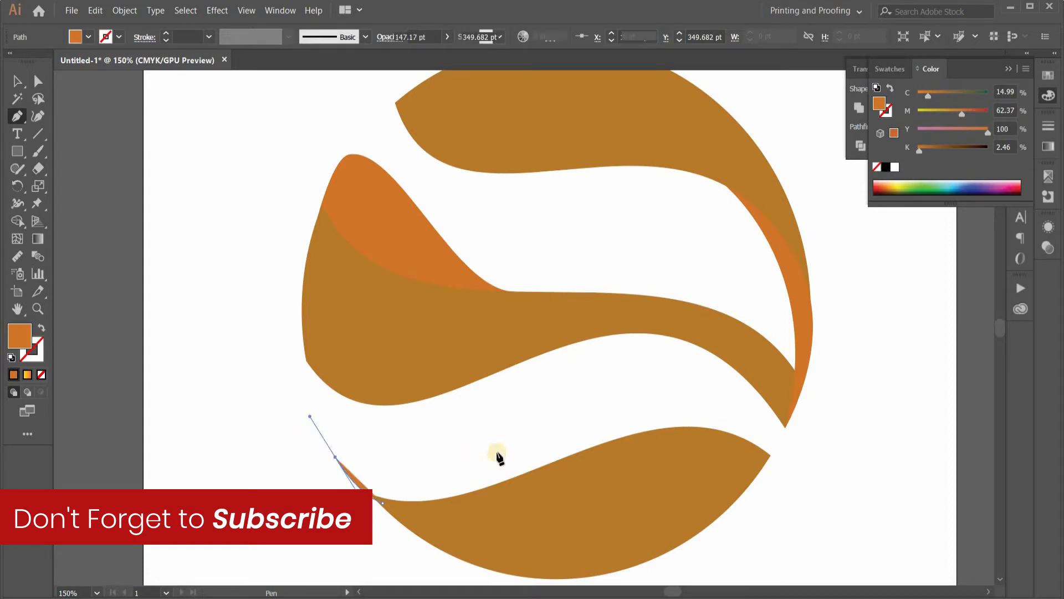
left_click_drag(564, 457, 627, 429)
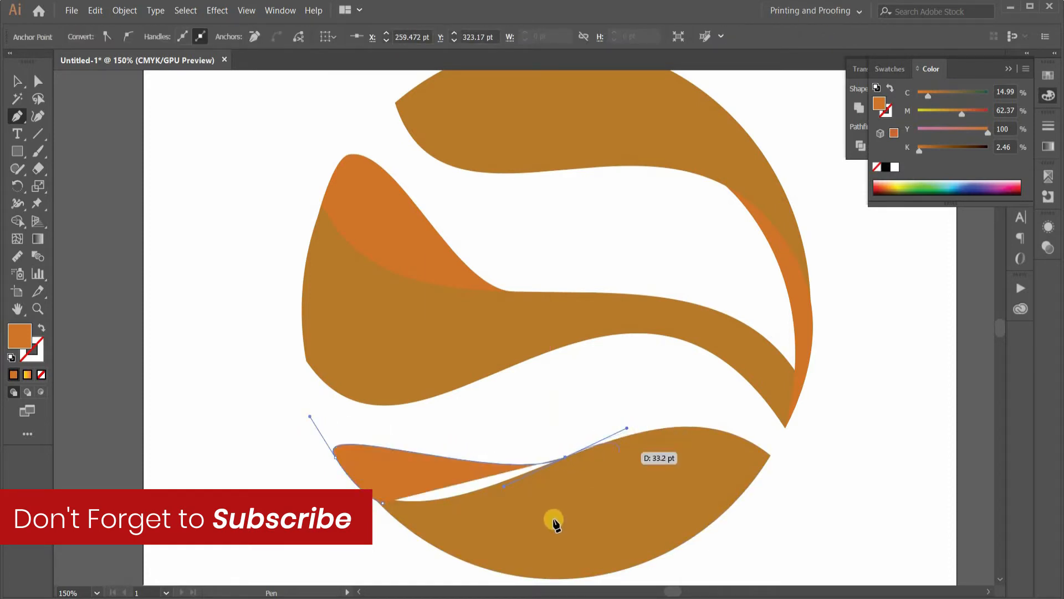
left_click(565, 458)
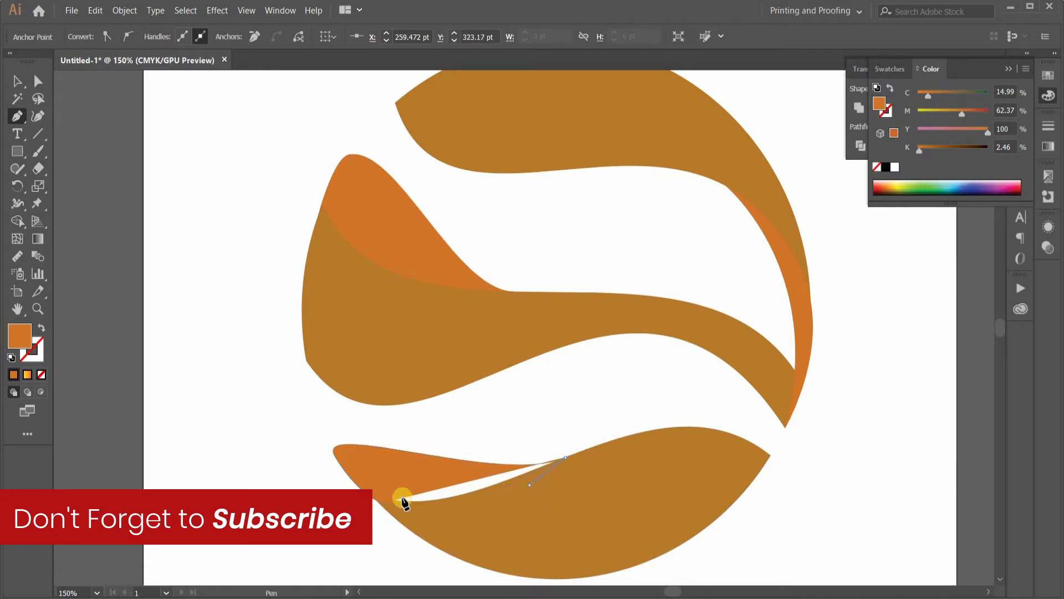
left_click(382, 503)
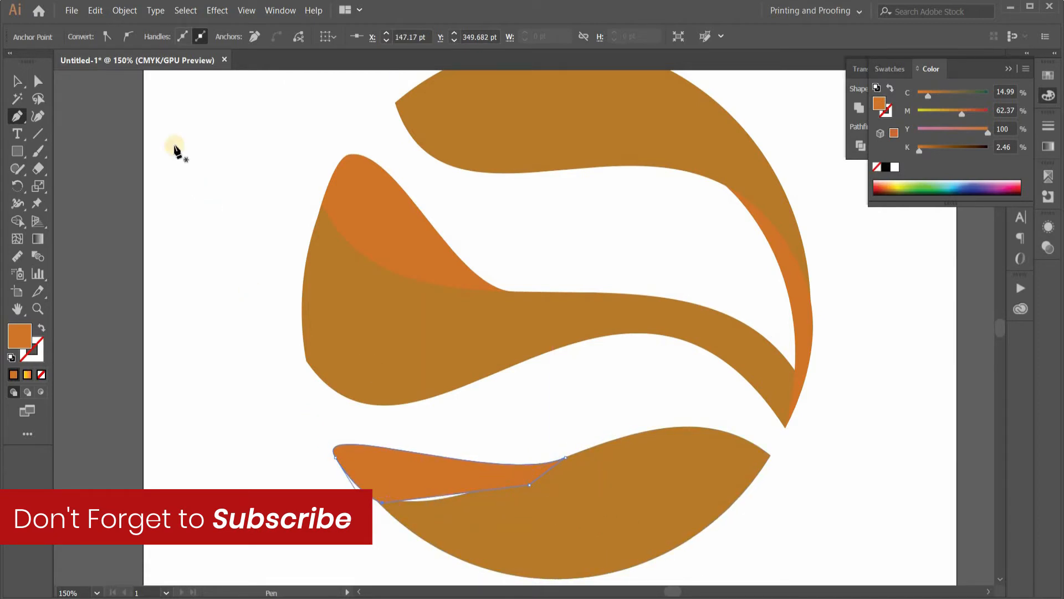
scroll(418, 485, "up", 2)
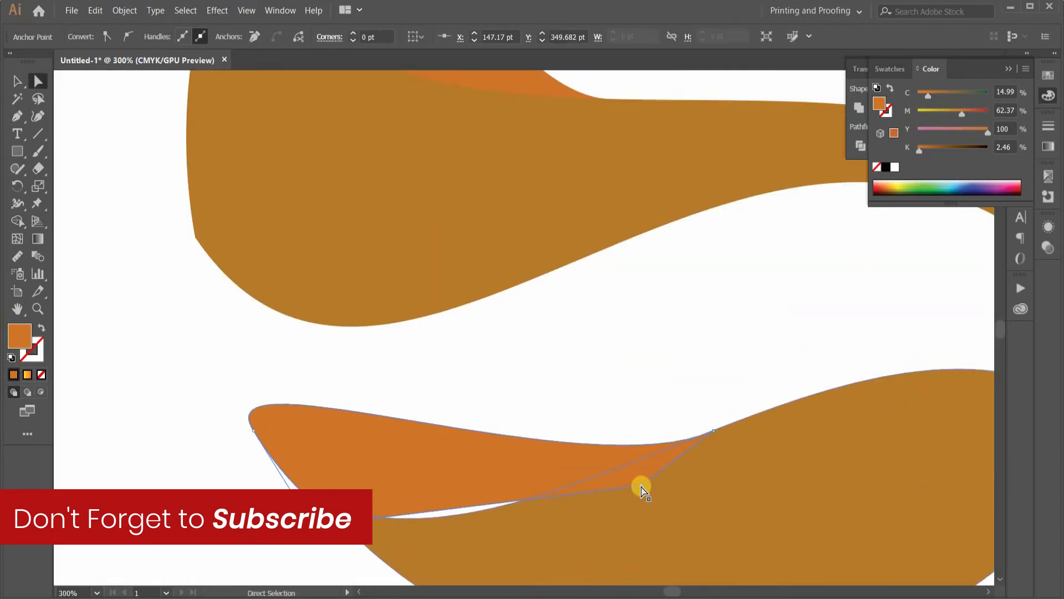
left_click(641, 485)
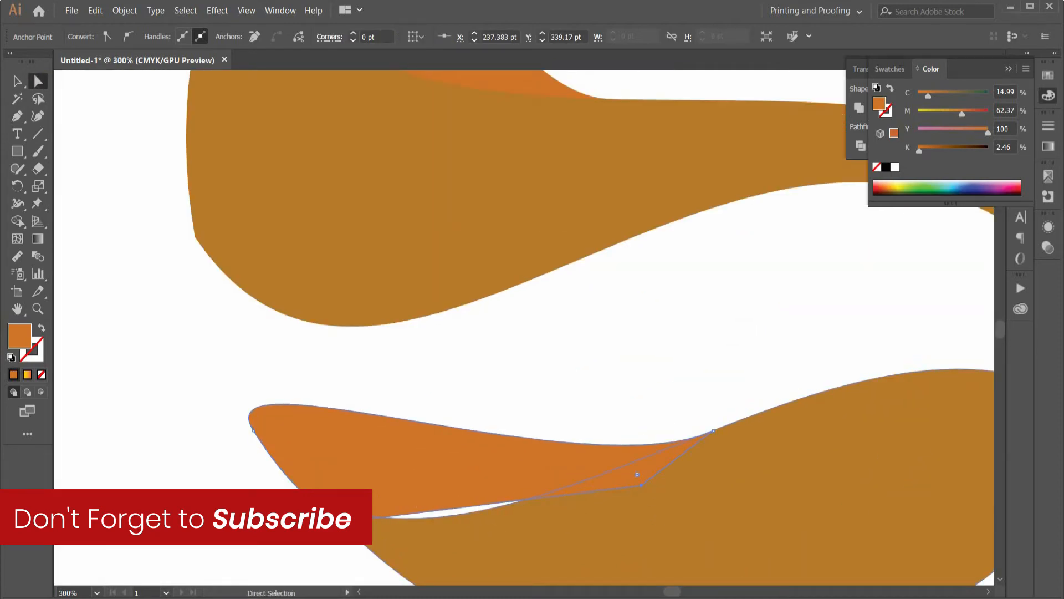
left_click(374, 521)
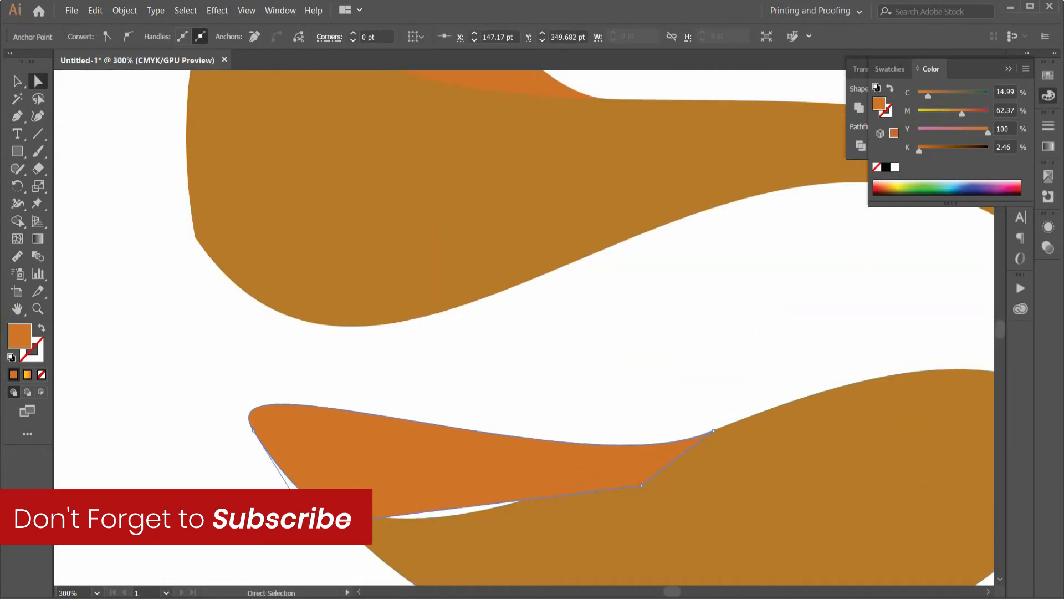
left_click_drag(369, 518, 372, 524)
key("ctrl+z")
Convert the bottom orange fold's lower corner to a smooth point so its lower edge curves across the bottom piece.
left_click_drag(31, 125, 65, 168)
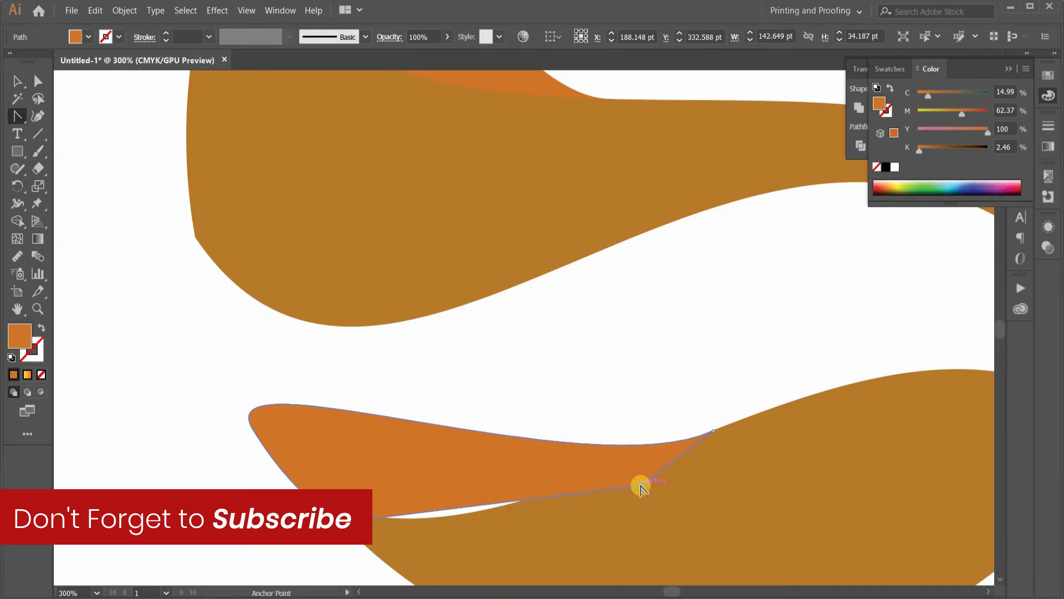
left_click_drag(640, 487, 653, 501)
left_click_drag(541, 533, 548, 541)
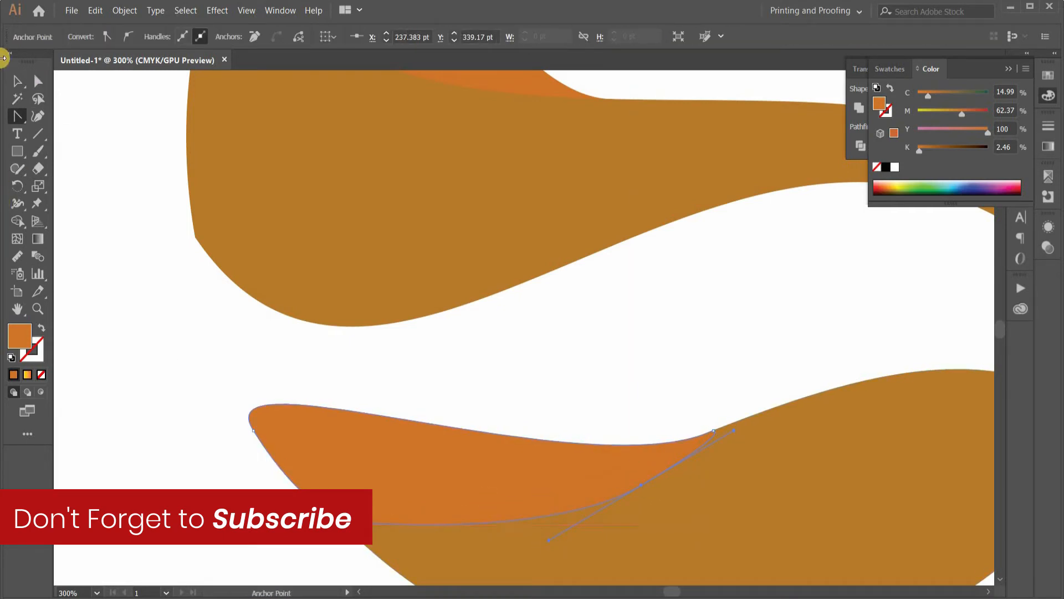
left_click(17, 81)
left_click(128, 215)
Examine the whole logo with all three orange folds in place.
scroll(188, 309, "down", 2)
left_click(285, 386)
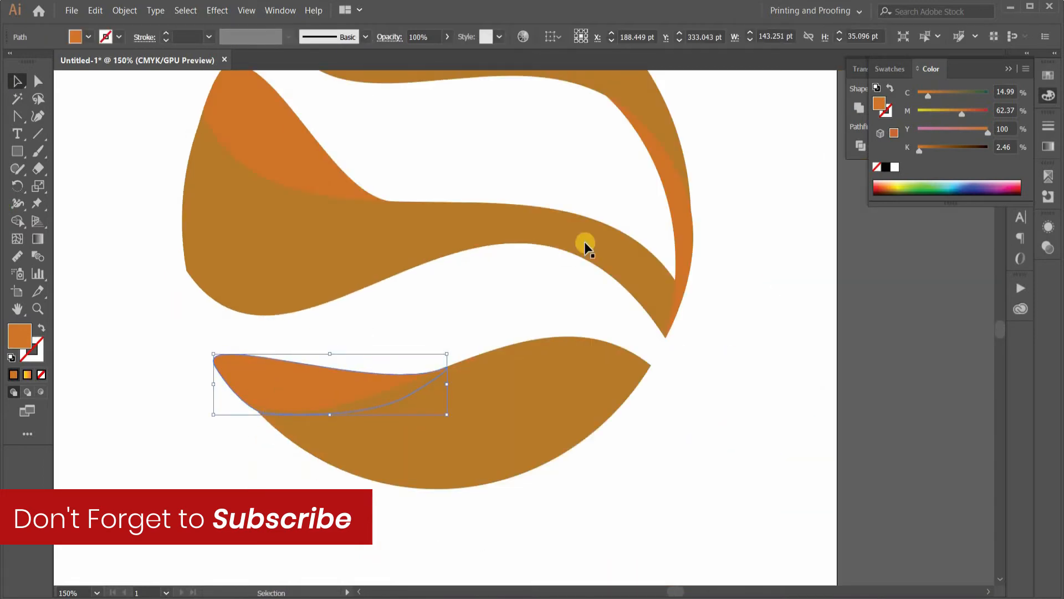
scroll(576, 266, "up", 2)
scroll(570, 288, "up", 4)
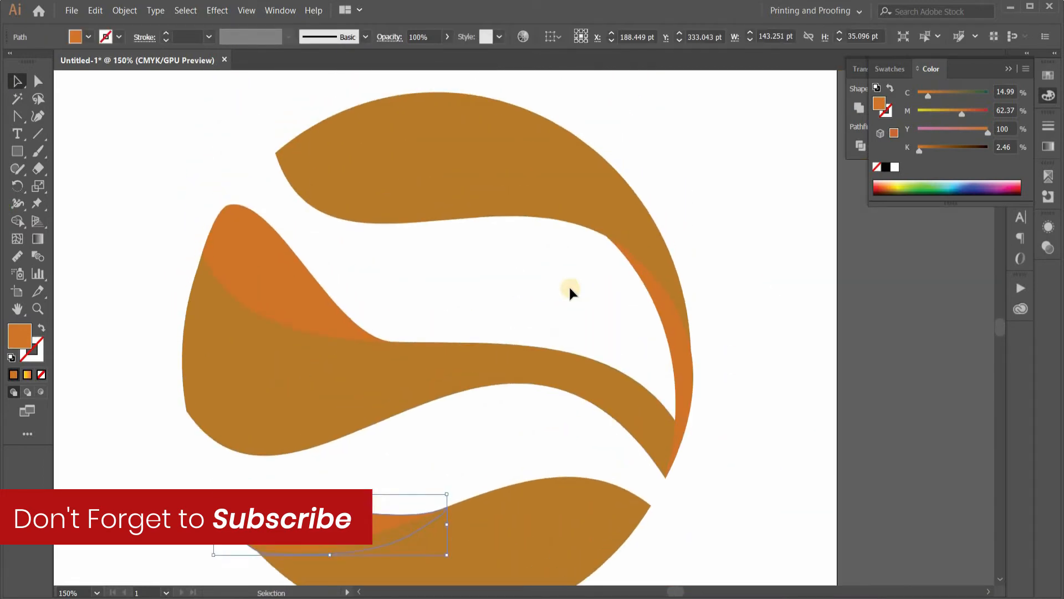
scroll(594, 340, "down", 4)
left_click(586, 340)
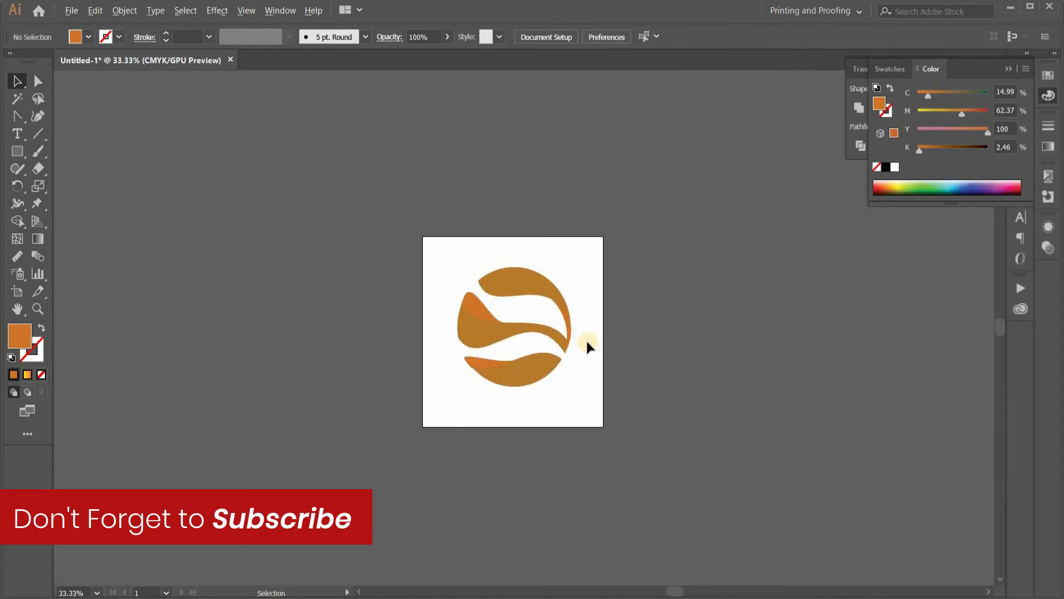
scroll(584, 339, "up", 3)
scroll(583, 337, "down", 1)
Bend the right orange fold's inner curve inward using the handle at its bottom tip.
left_click(541, 285)
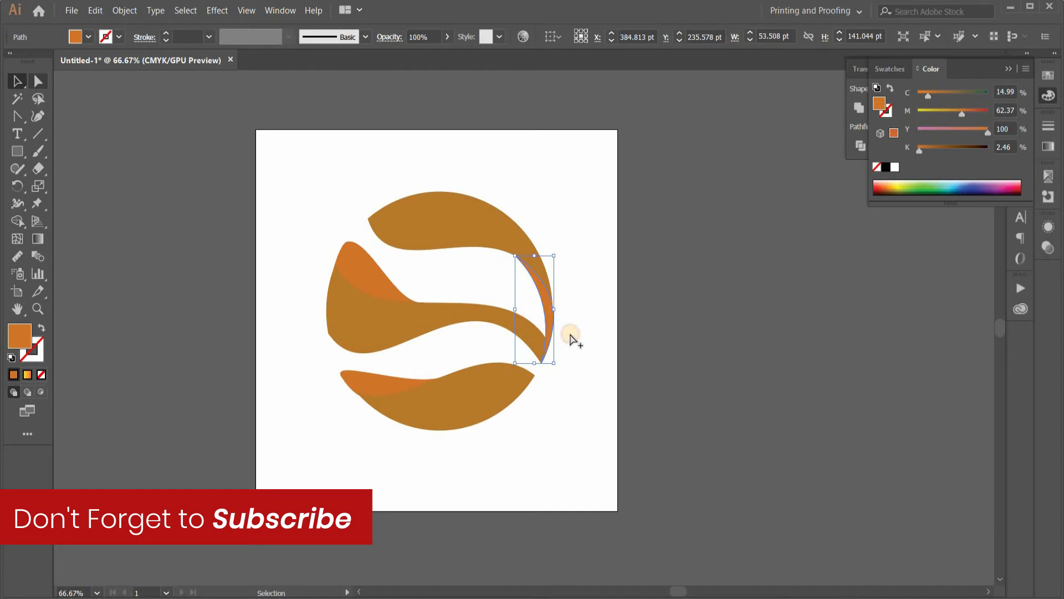
key("a")
scroll(508, 389, "up", 2)
left_click(510, 390)
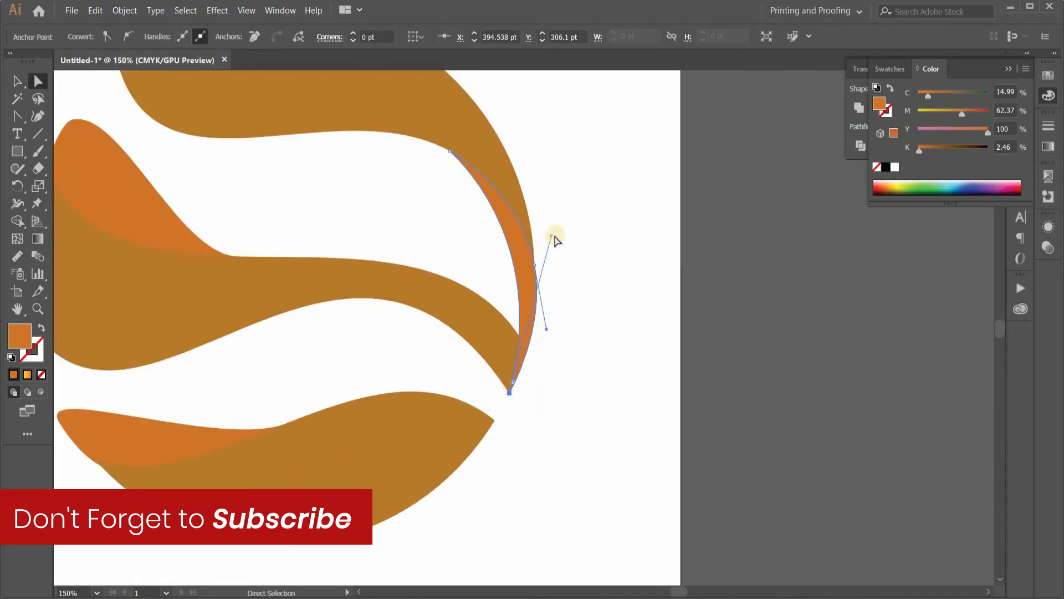
left_click_drag(540, 231, 494, 186)
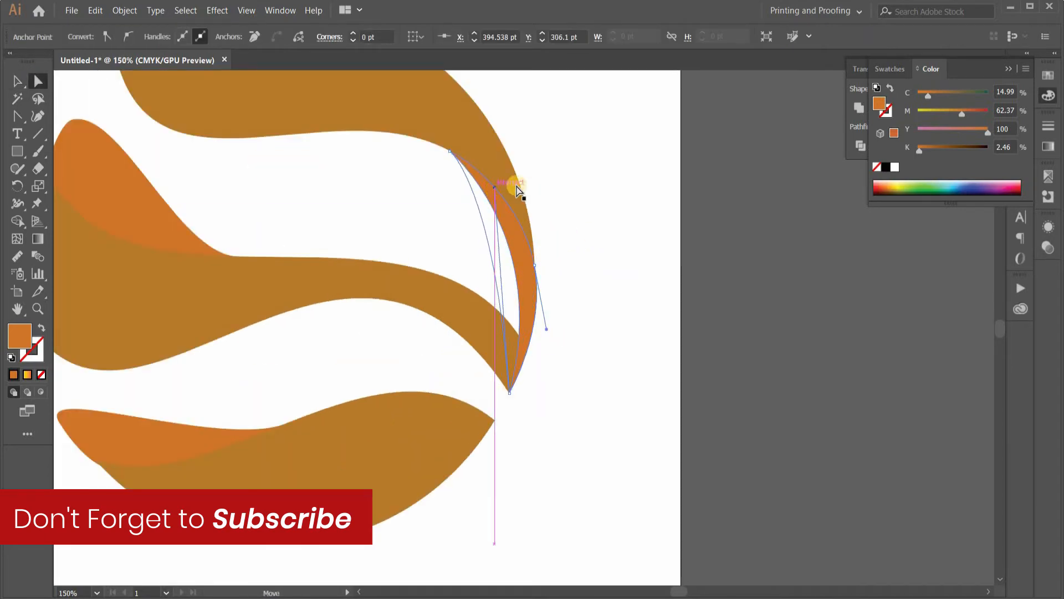
Move the right orange fold's upper anchor further left along the top piece and fit the adjoining curve to the piece.
left_click_drag(451, 152, 378, 145)
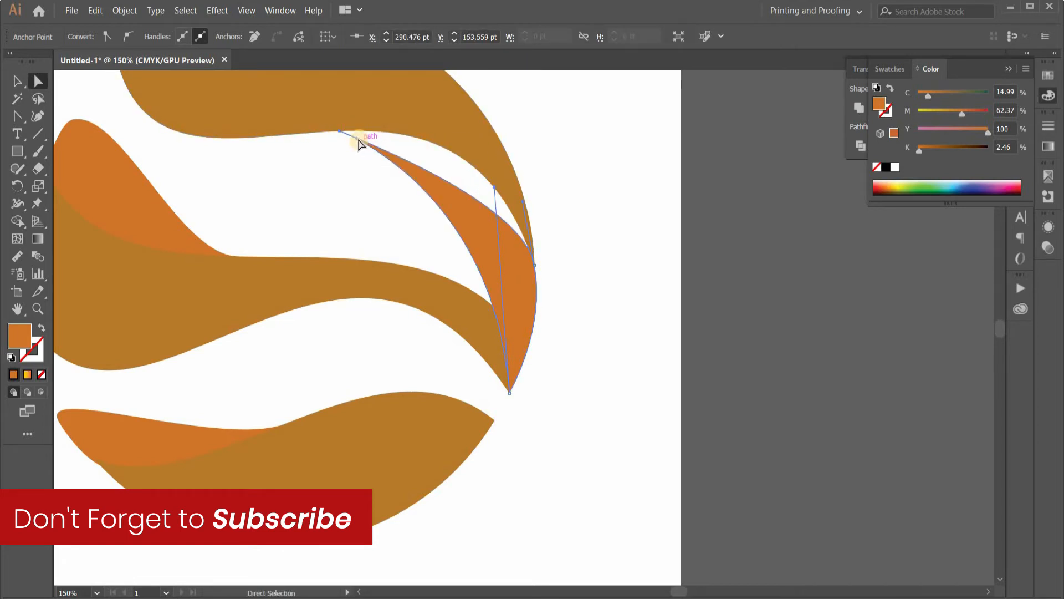
left_click_drag(371, 122, 444, 111)
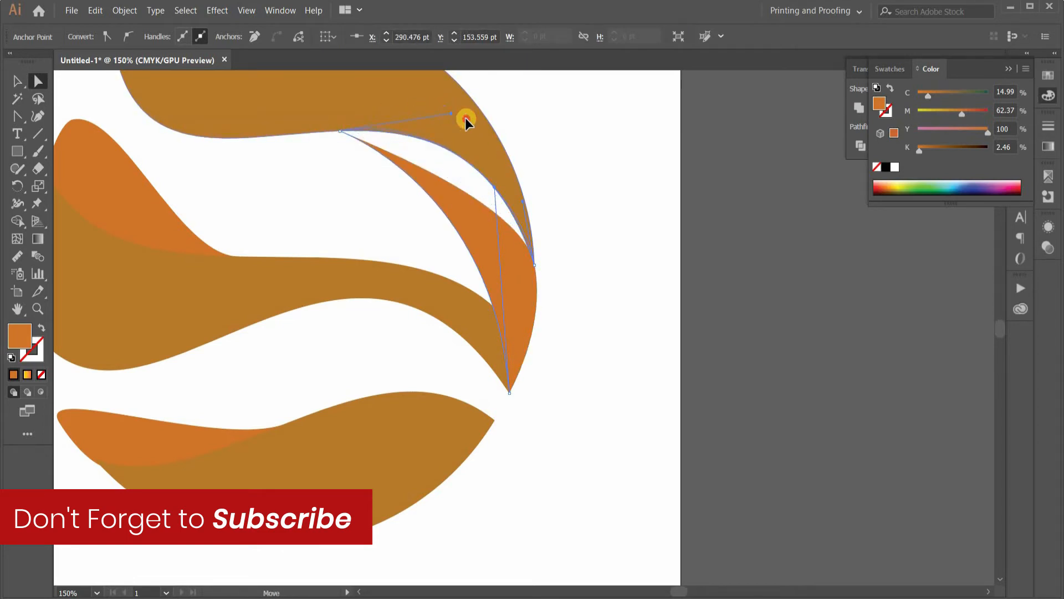
left_click(598, 228)
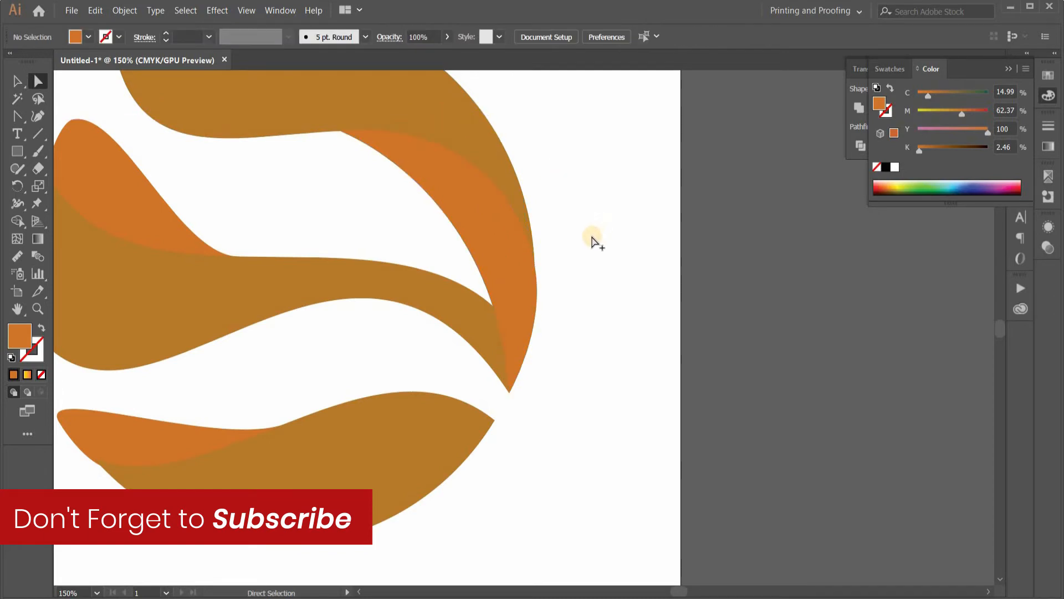
Fill the grouped brown pieces with the yellow-orange-red gradient swatch.
scroll(591, 240, "down", 4)
scroll(598, 240, "up", 2)
left_click(475, 165)
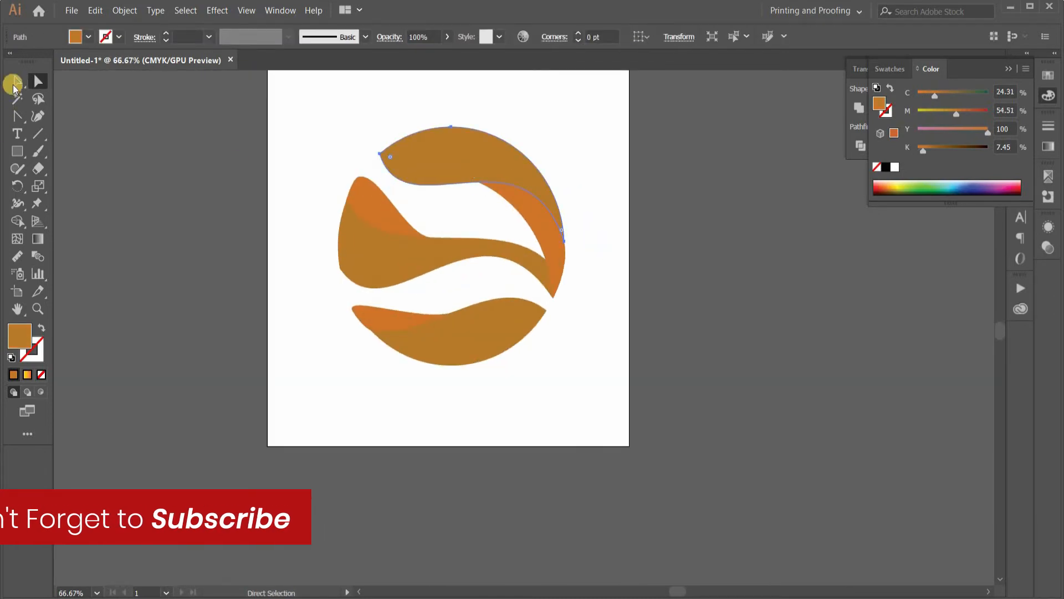
key("v")
left_click(446, 157)
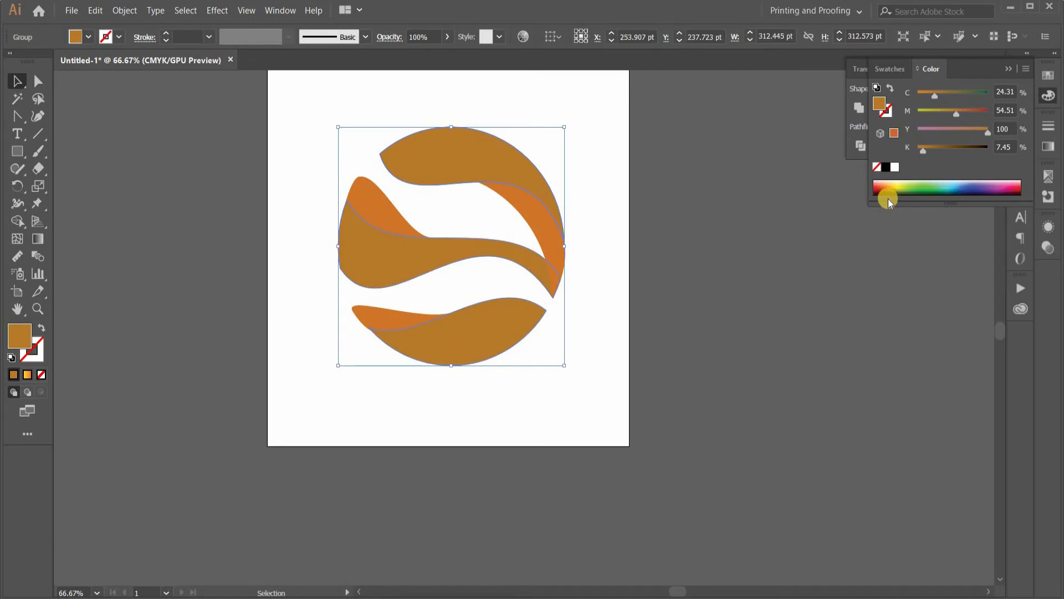
left_click(1055, 84)
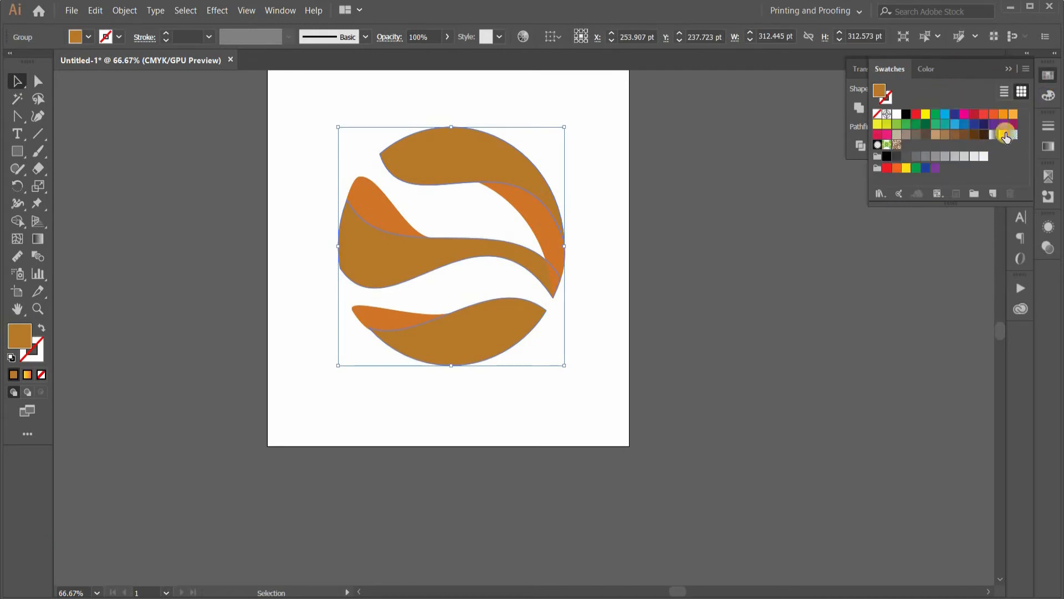
left_click(1003, 134)
left_click(742, 317)
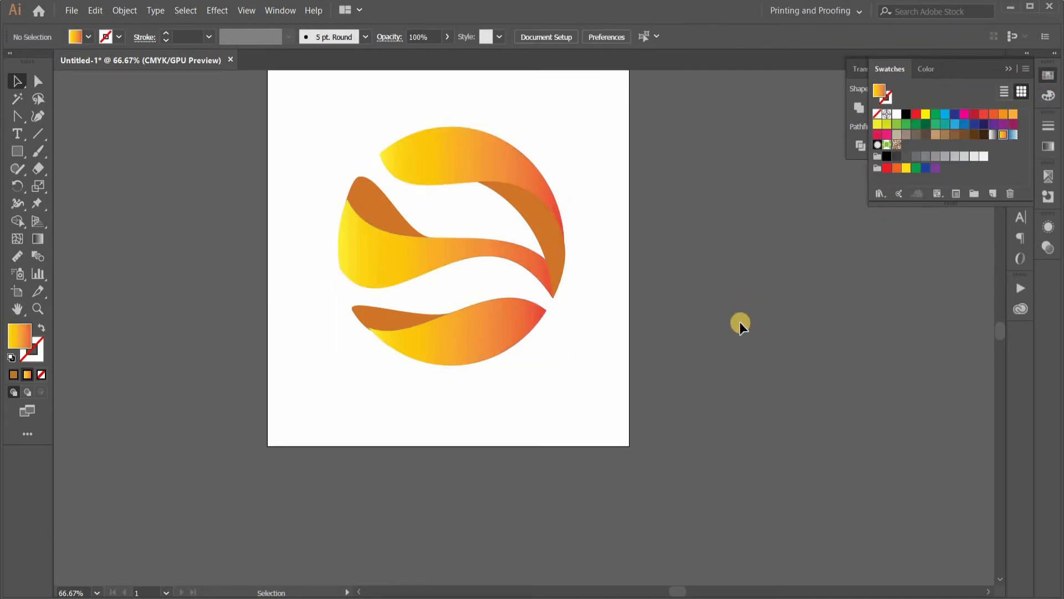
Remove the three inner colour stops from the gradient, keeping only the yellow and red end stops.
scroll(554, 277, "up", 1)
left_click(37, 238)
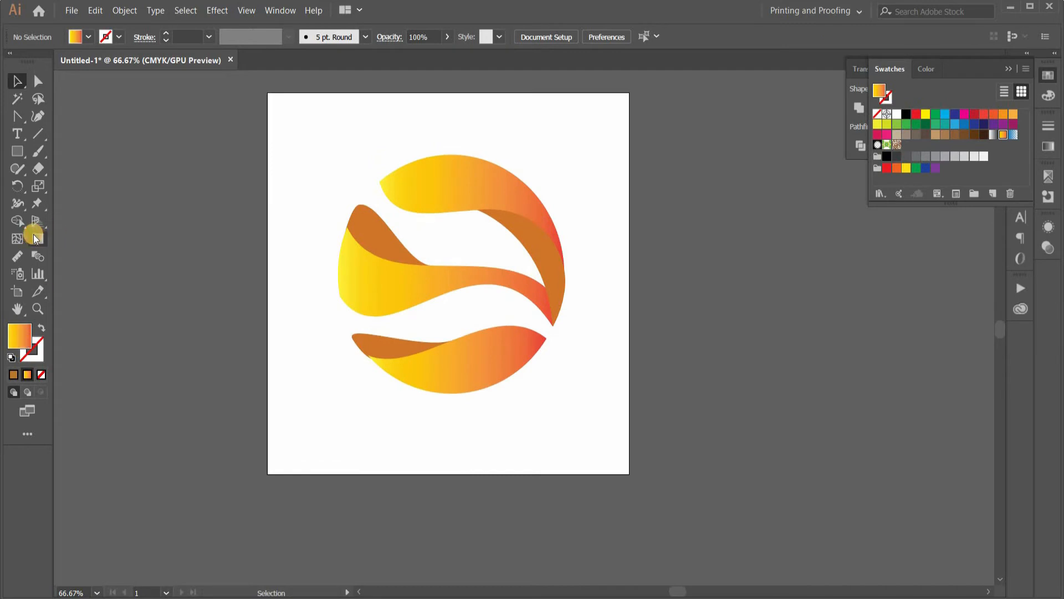
double_click(37, 239)
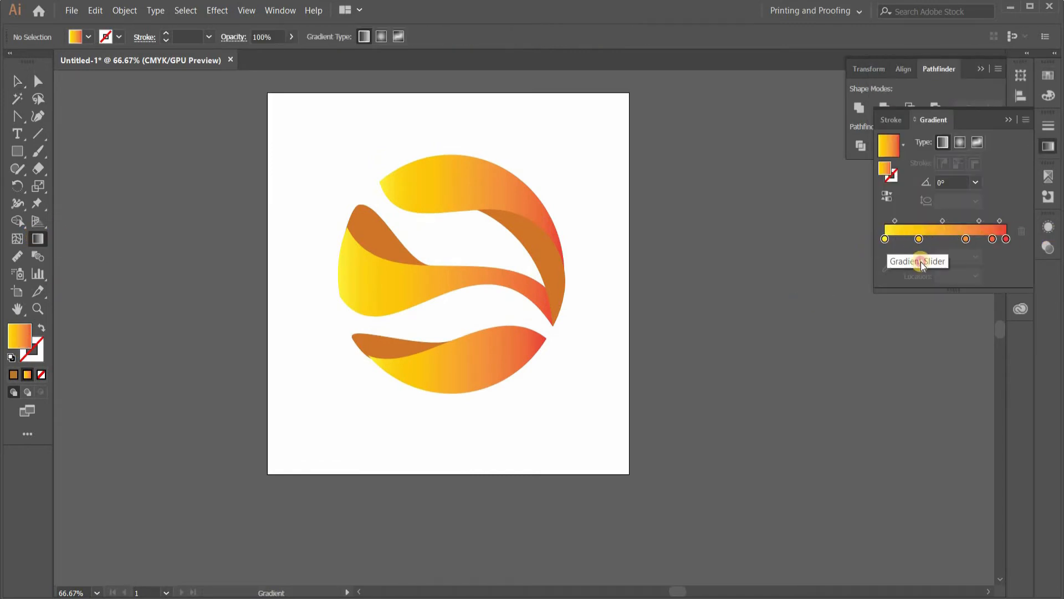
left_click(920, 240)
left_click_drag(919, 239, 917, 319)
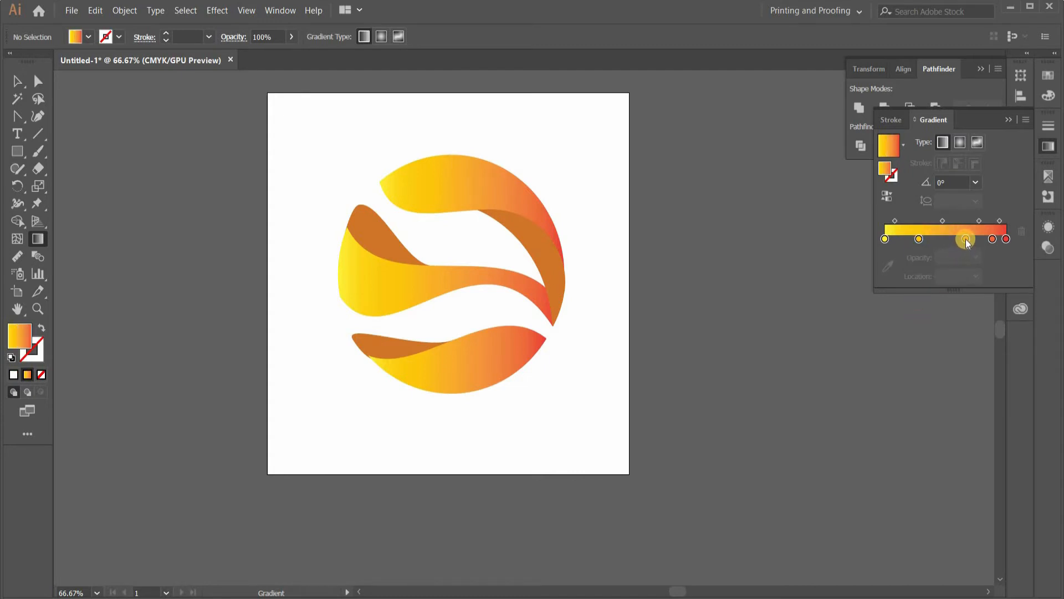
left_click(918, 238)
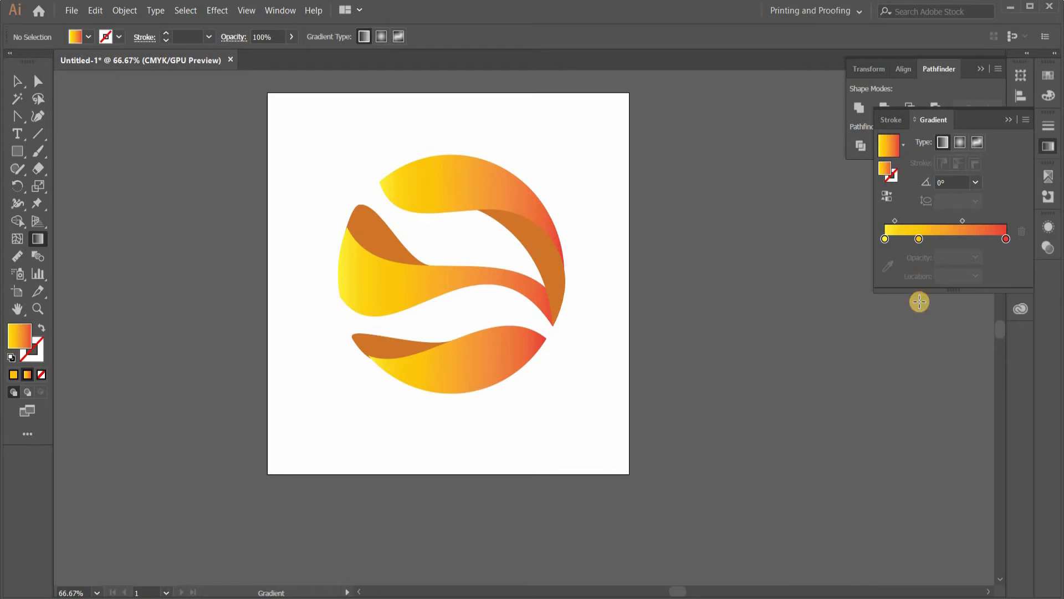
left_click_drag(917, 238, 917, 341)
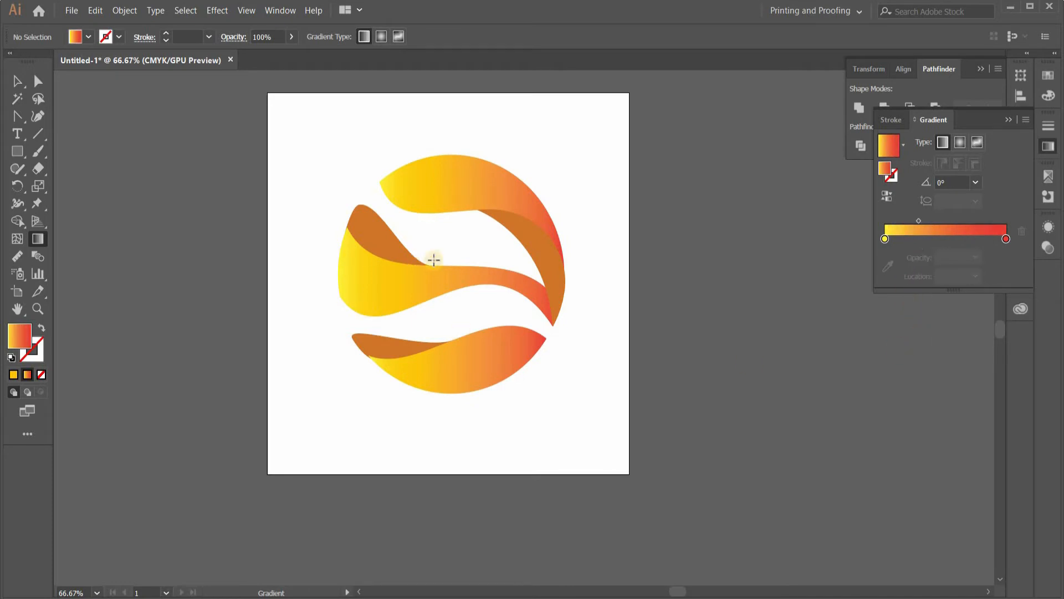
left_click(433, 287)
left_click_drag(433, 288, 456, 274)
left_click(471, 261)
key("ctrl+z")
key("ctrl+z")
left_click(36, 242)
left_click(17, 81)
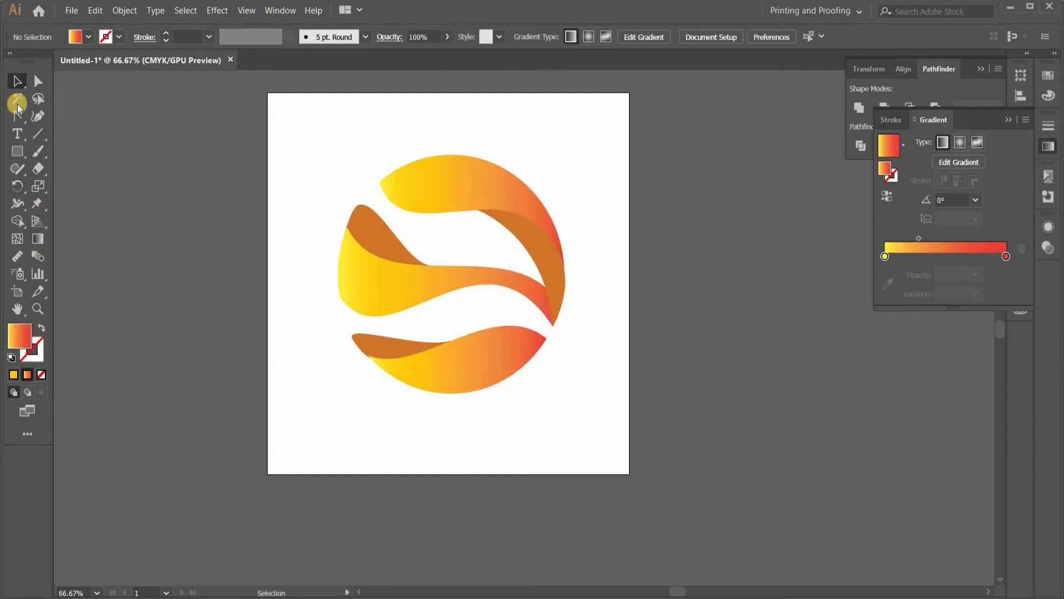
left_click(42, 242)
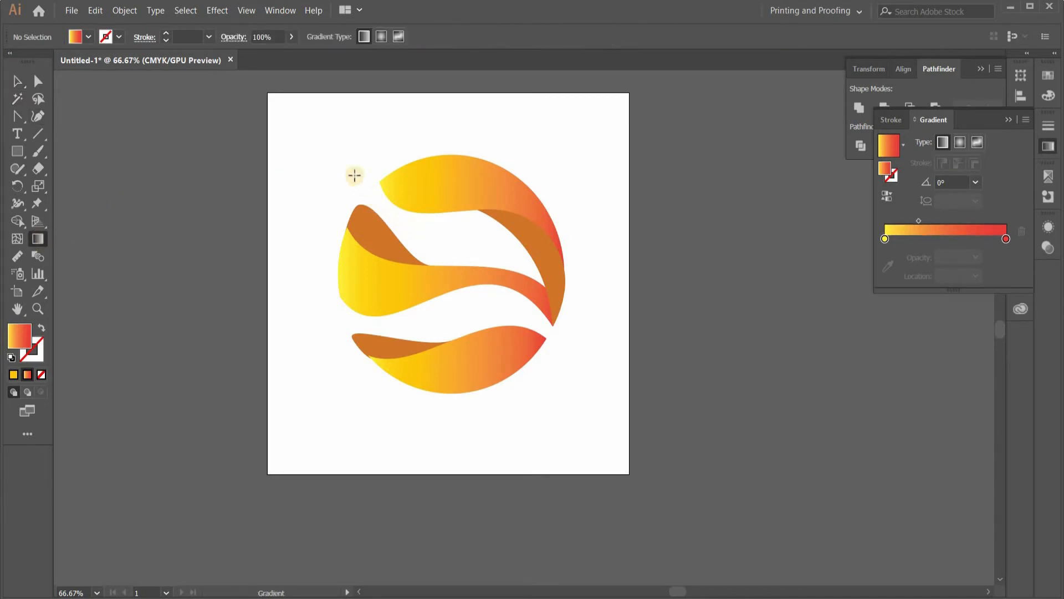
Collapse the gradient settings and undo the latest gradient edits.
left_click(1009, 119)
key("ctrl+z")
key("ctrl+z")
key("ctrl+z")
key("ctrl+z")
key("ctrl+z")
key("ctrl+z")
key("ctrl+z")
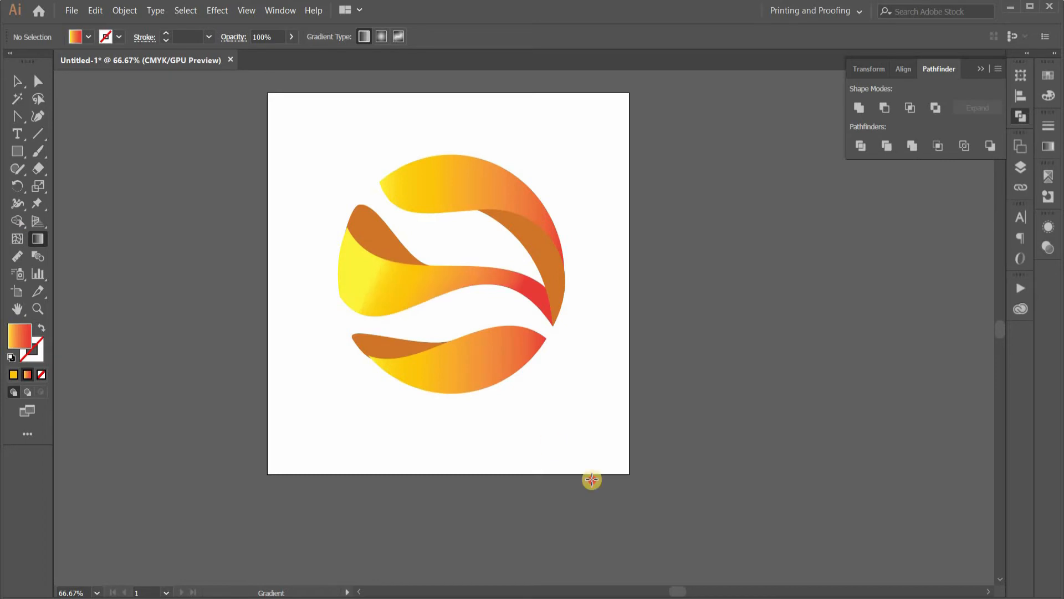
Select the grouped ribbon pieces, redraw their linear gradient almost vertically across the middle piece, and open the gradient settings.
left_click(17, 81)
left_click(482, 190)
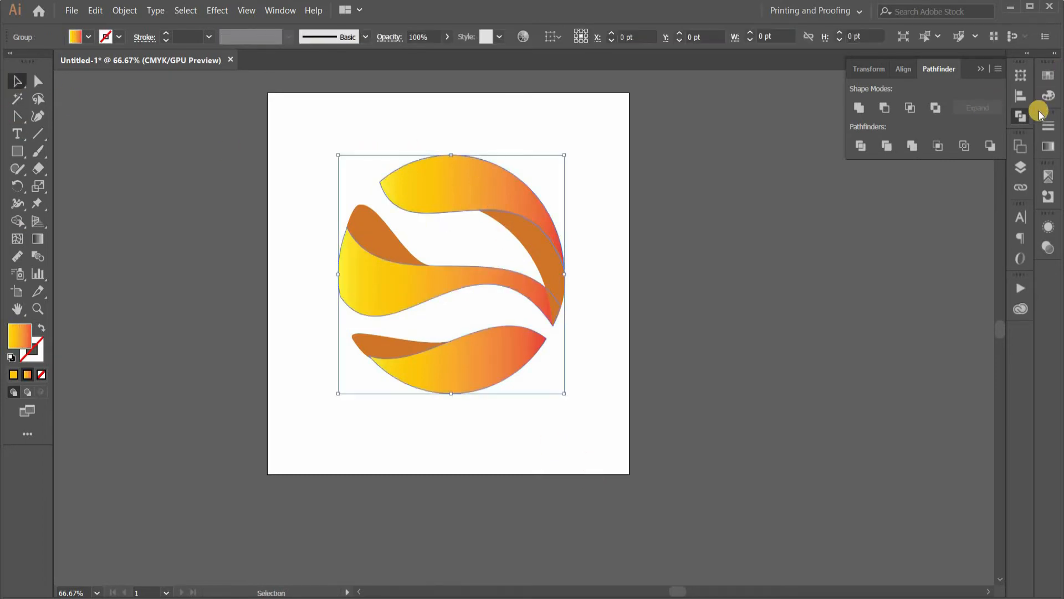
left_click(1048, 78)
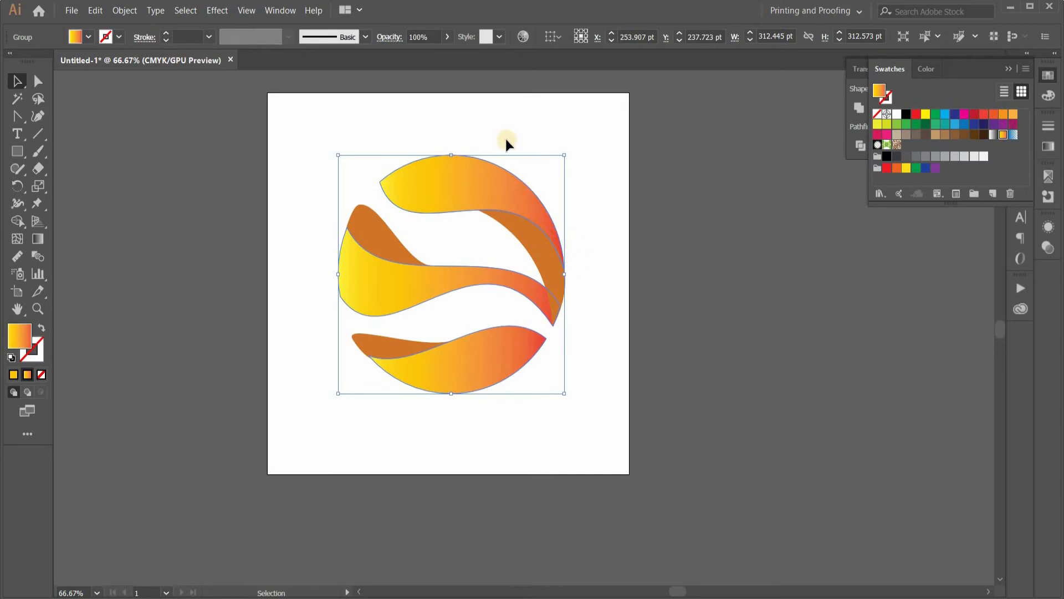
left_click(38, 239)
left_click_drag(473, 306, 479, 257)
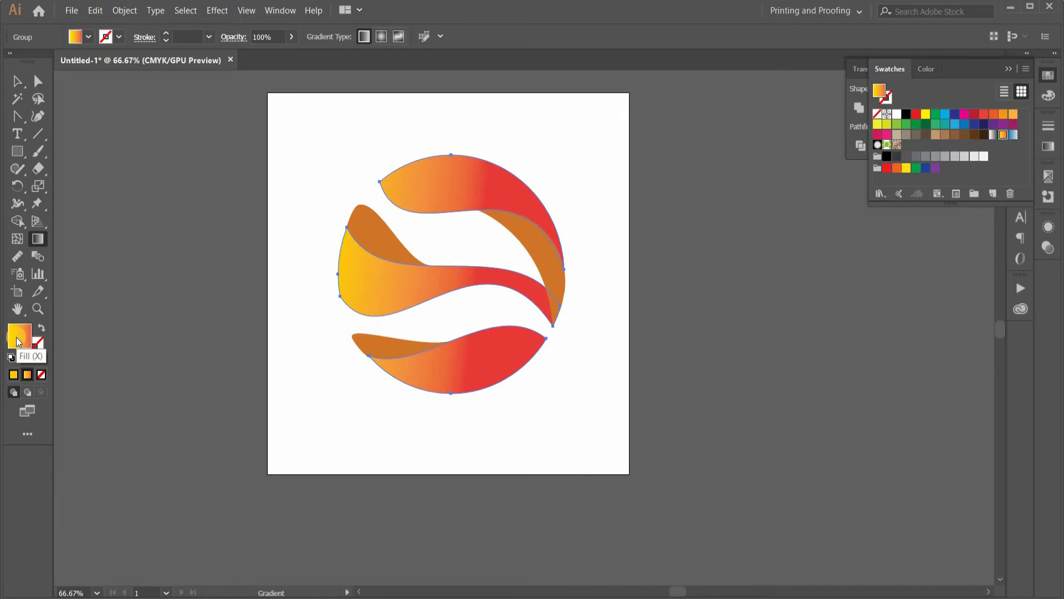
double_click(18, 338)
left_click(762, 352)
double_click(38, 239)
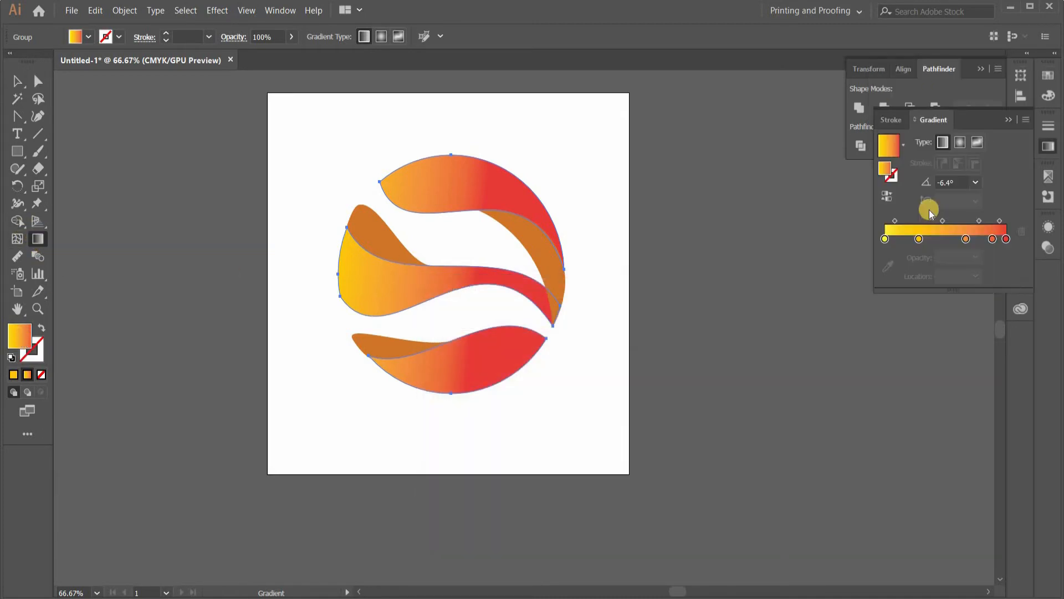
Give the ribbon pieces a radial gradient with only yellow and red stops, running from the middle ribbon towards the upper left.
left_click(959, 142)
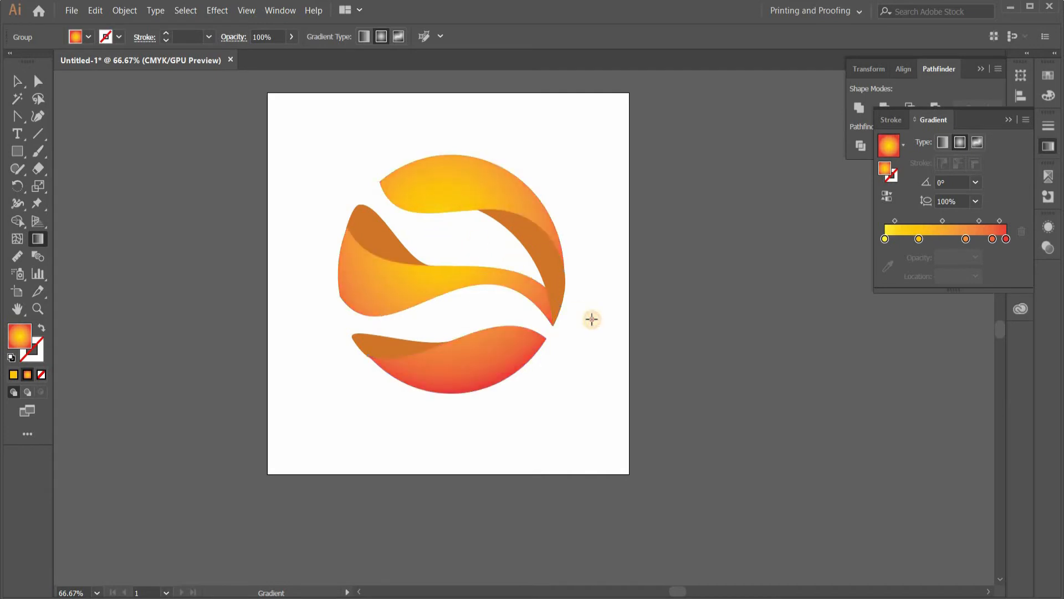
left_click_drag(578, 294, 585, 296)
left_click_drag(965, 239, 677, 250)
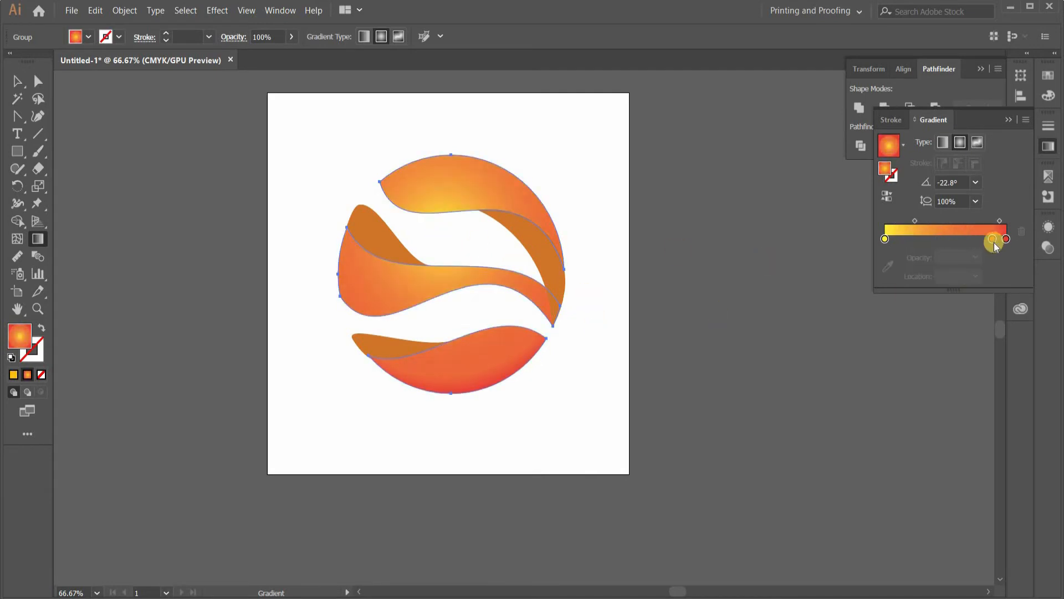
left_click_drag(991, 259, 817, 252)
left_click_drag(469, 240, 232, 184)
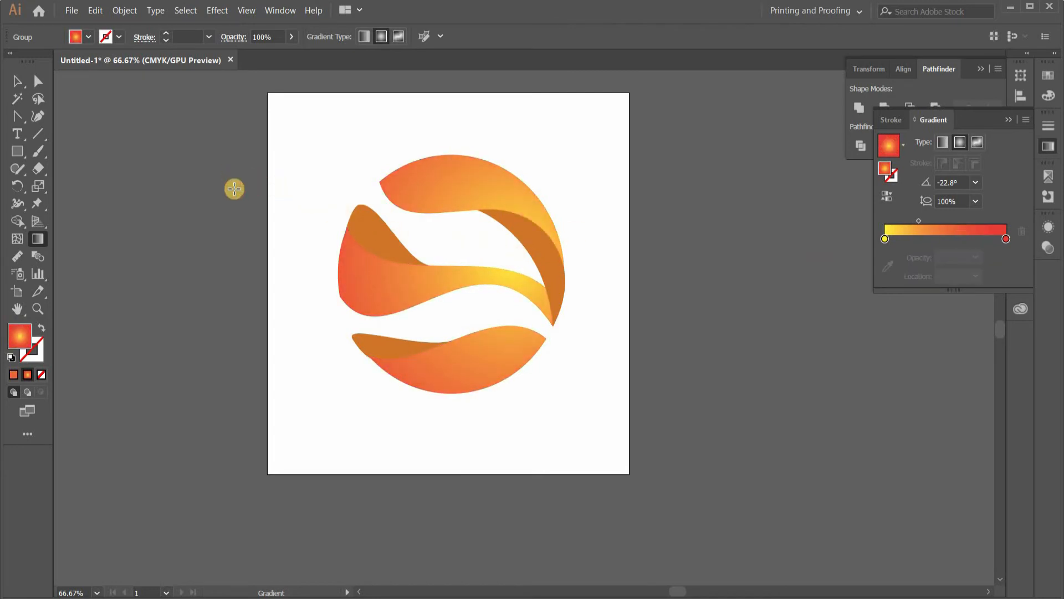
Fill the right fold with the radial yellow-red gradient, yellow at its lower tip, and set the gradient midpoint to 76.72%.
left_click(17, 81)
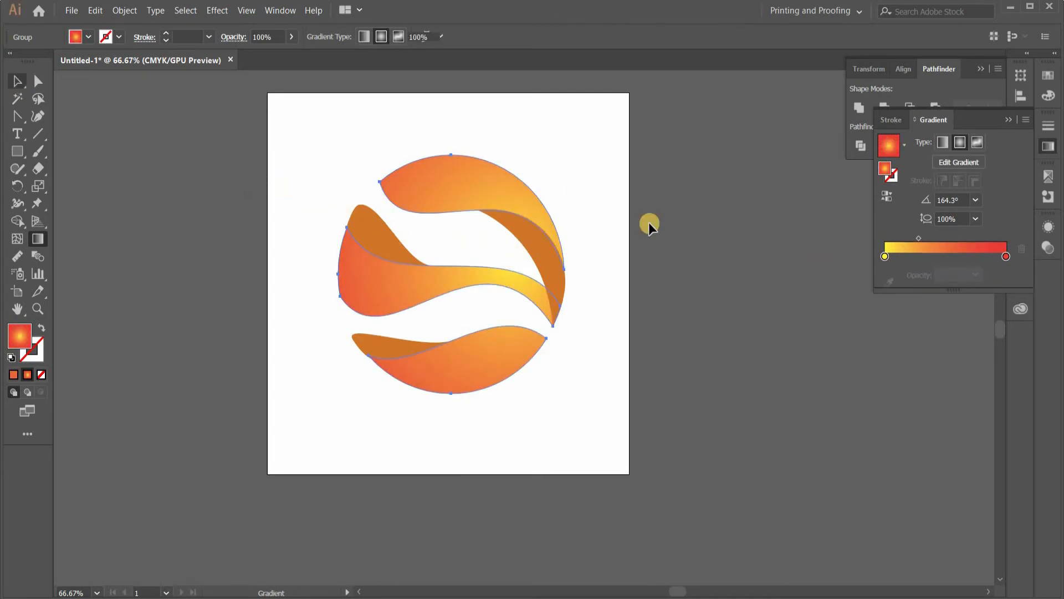
left_click(553, 260)
left_click(38, 239)
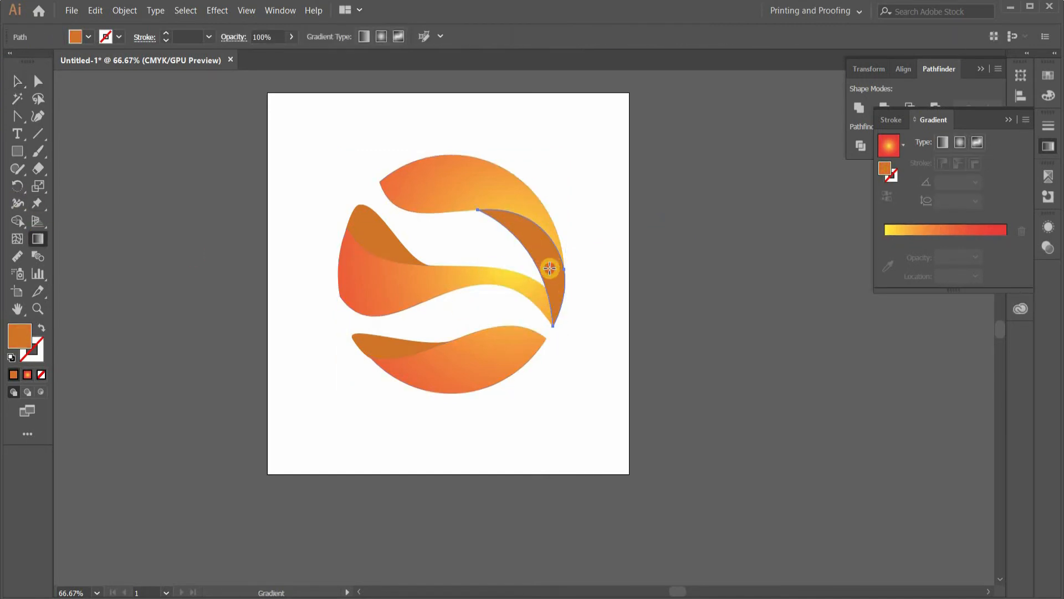
left_click(980, 231)
mouse_move(546, 246)
left_mouse_down()
mouse_move(560, 311)
mouse_move(552, 343)
mouse_move(547, 239)
left_mouse_up()
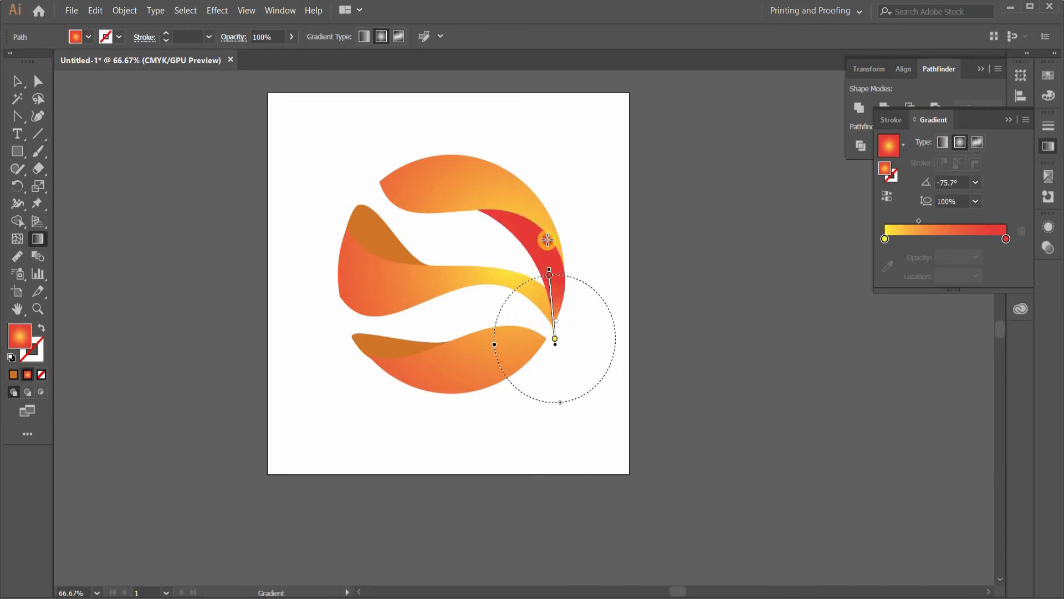
left_click_drag(932, 221, 979, 220)
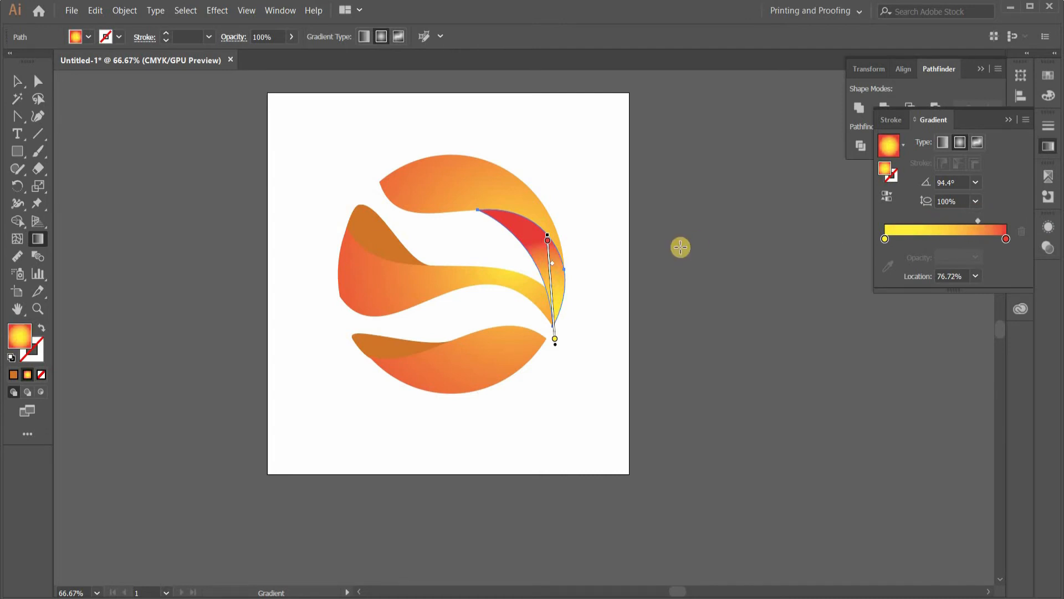
Redraw the right fold's gradient with red at its upper-left tip, set the midpoint to 54.37%, and deselect the fold.
left_click(551, 289)
left_click_drag(538, 228, 497, 206)
left_click_drag(977, 221, 950, 222)
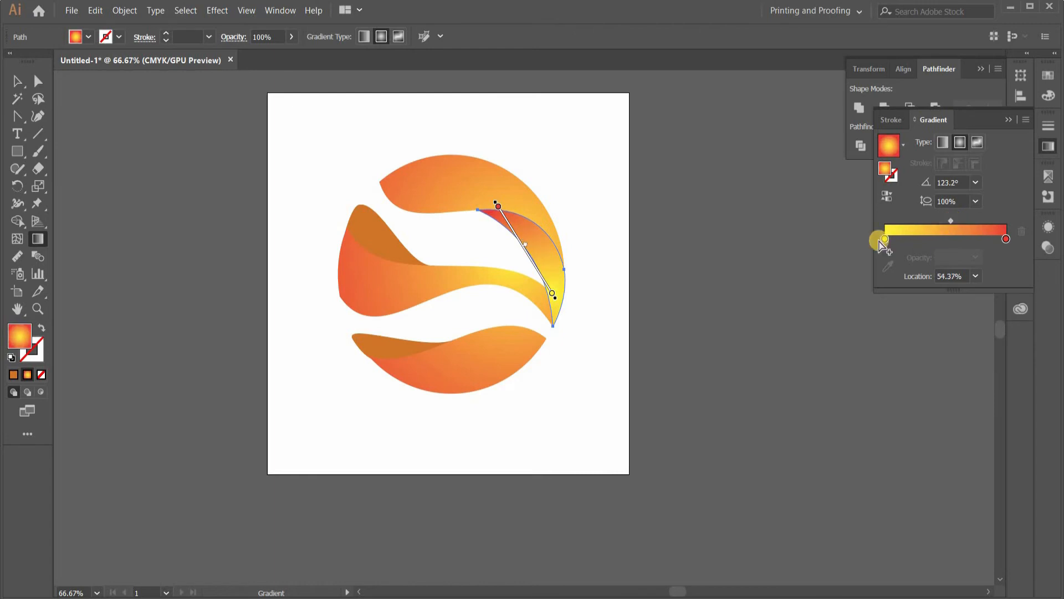
left_click(23, 82)
left_click(733, 279)
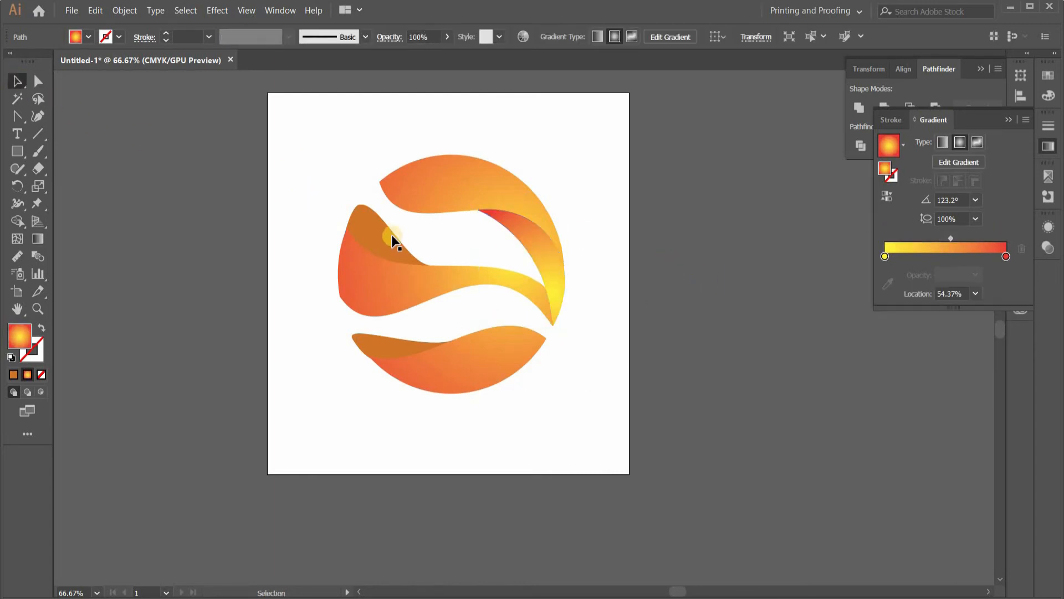
Fill the upper-left fold with the radial gradient, running from yellow beyond its outer edge to red past its inner tip.
left_click(402, 268)
left_click(38, 239)
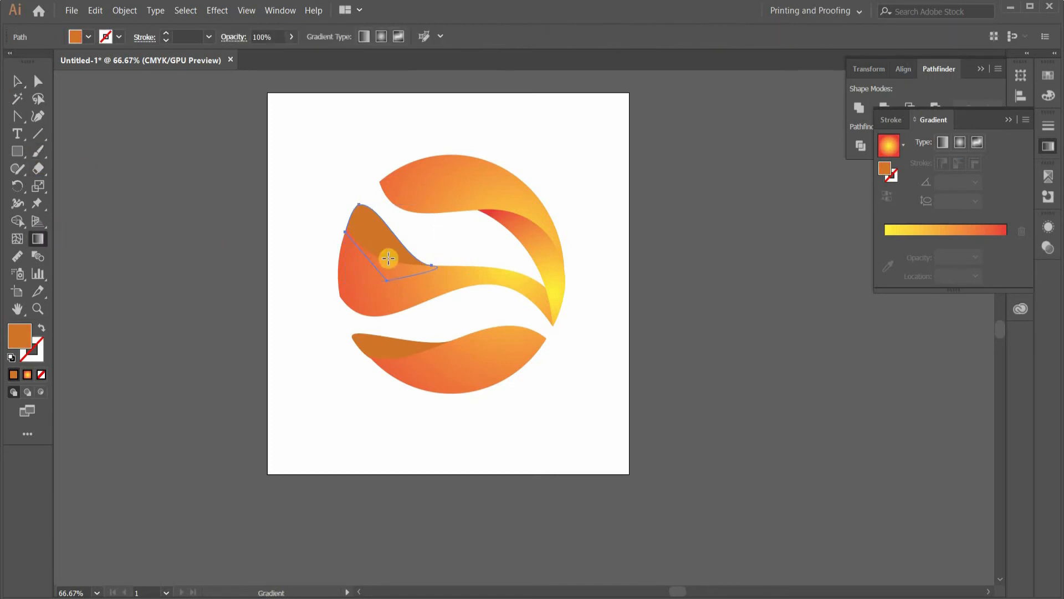
left_click(960, 230)
mouse_move(327, 214)
left_mouse_down()
mouse_move(541, 274)
mouse_move(479, 247)
left_mouse_up()
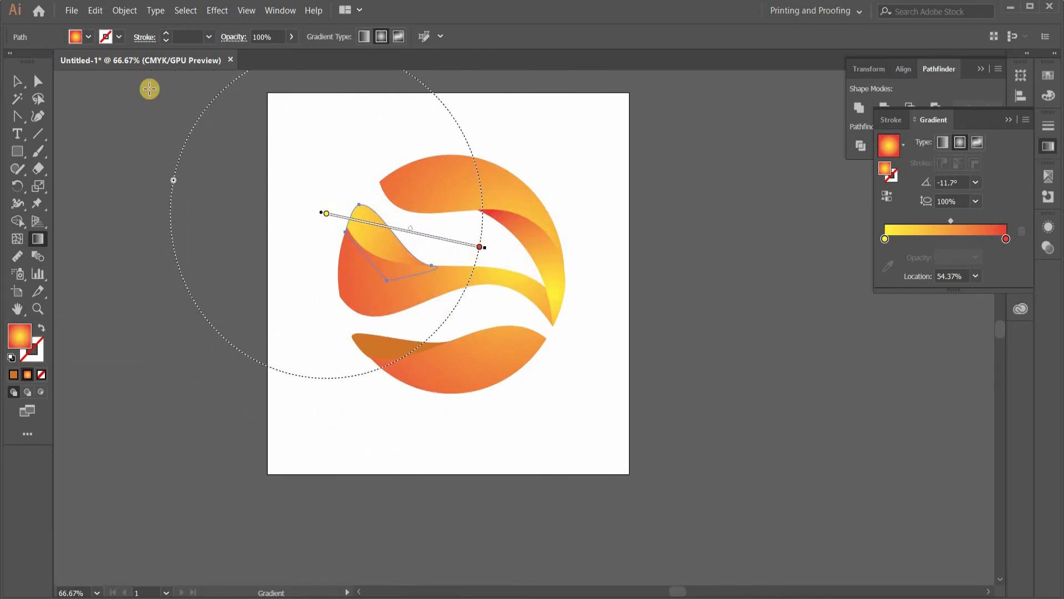
left_click(21, 82)
left_click(660, 360)
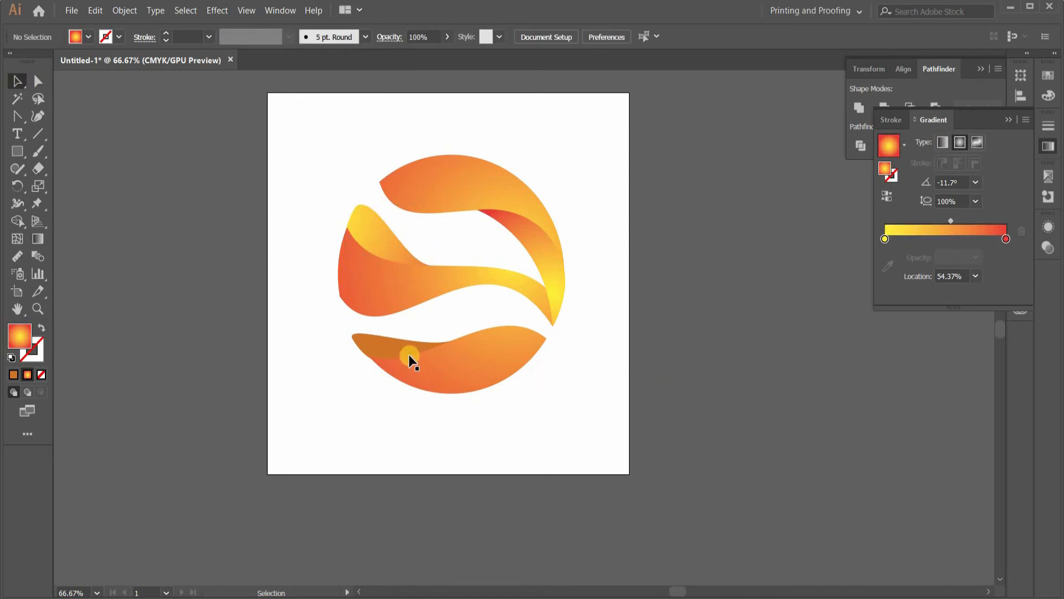
Fill the lower fold with the same radial gradient, running from yellow beyond its left end to red past its right tip.
left_click(396, 343)
left_click(37, 238)
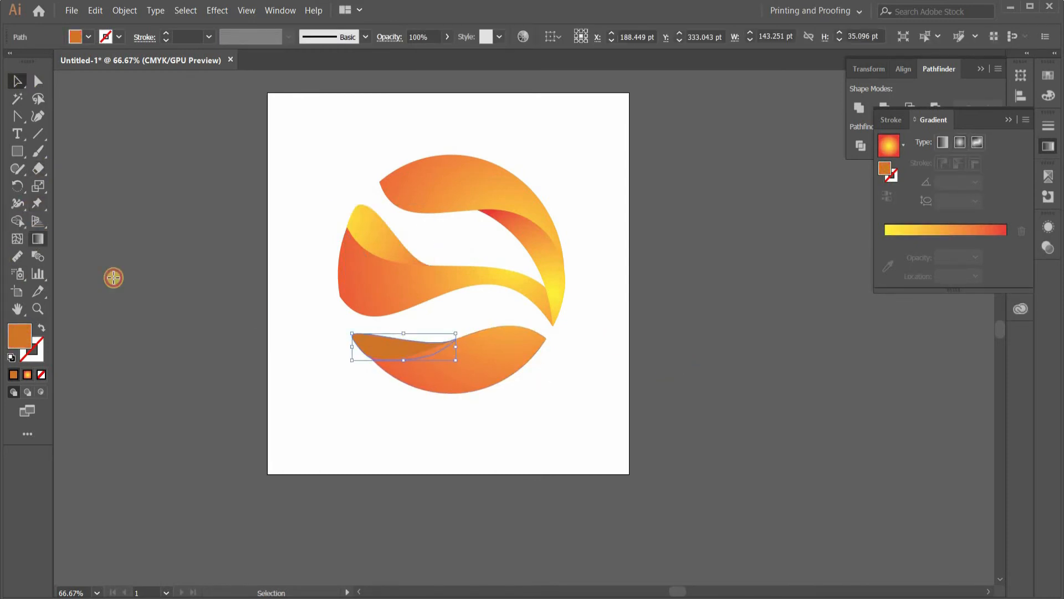
left_click(920, 230)
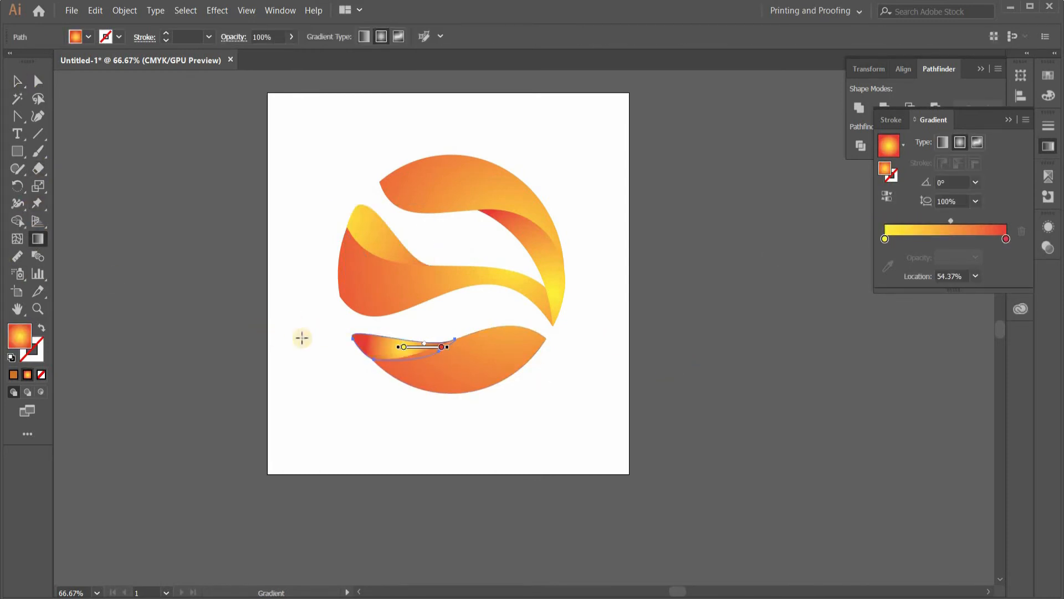
left_click_drag(315, 333, 482, 344)
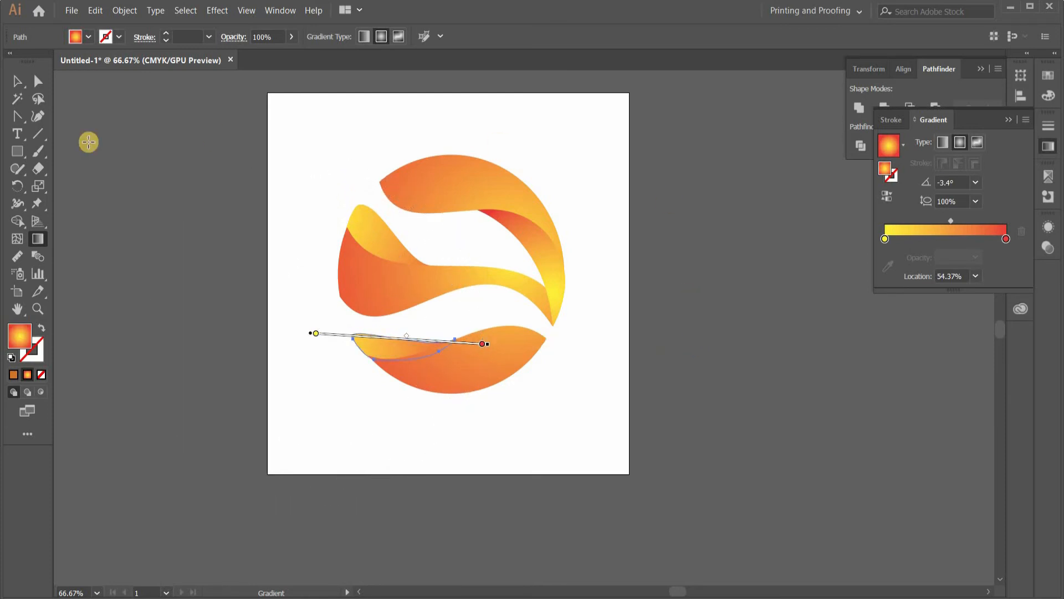
left_click(27, 90)
left_click(717, 289)
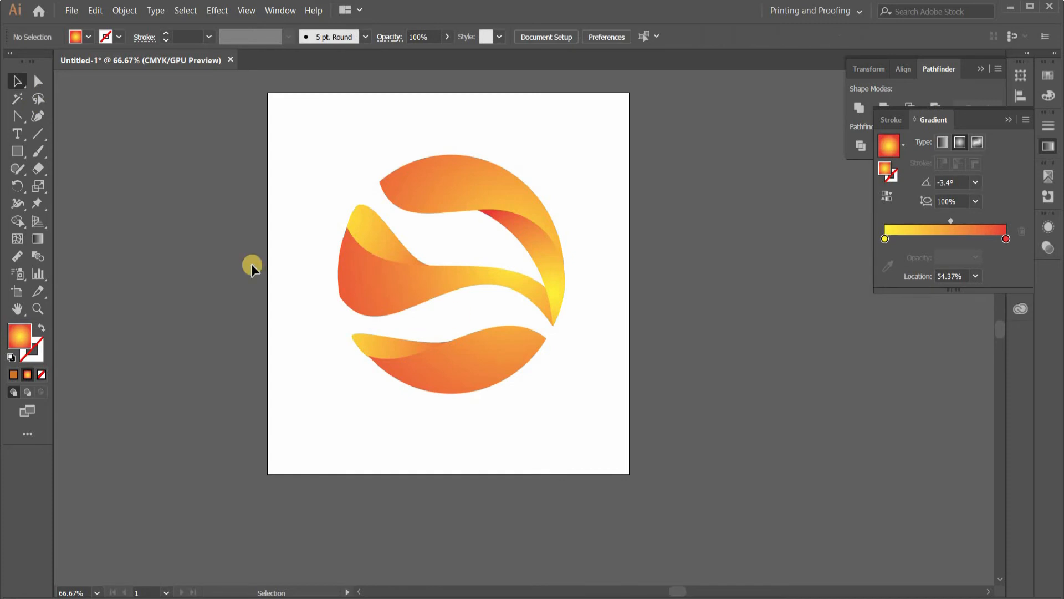
Group all the logo pieces and scale the logo down, placing it slightly below the artboard's centre.
scroll(615, 453, "up", 2)
left_click_drag(303, 174, 640, 467)
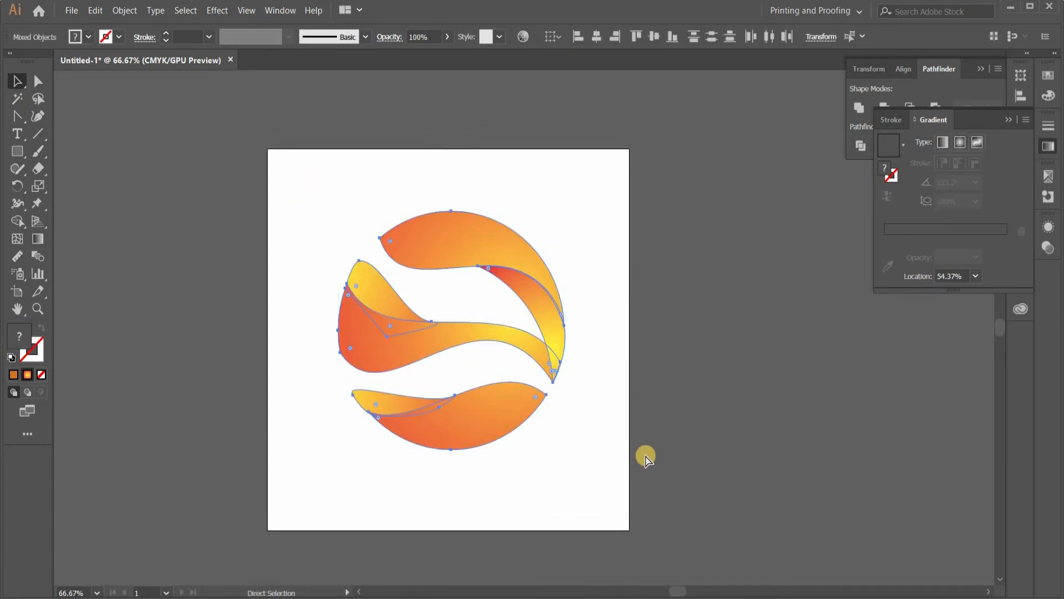
left_click(504, 259)
left_click_drag(566, 212, 539, 238)
left_click_drag(460, 290, 720, 318)
left_click(623, 309)
left_click(471, 302)
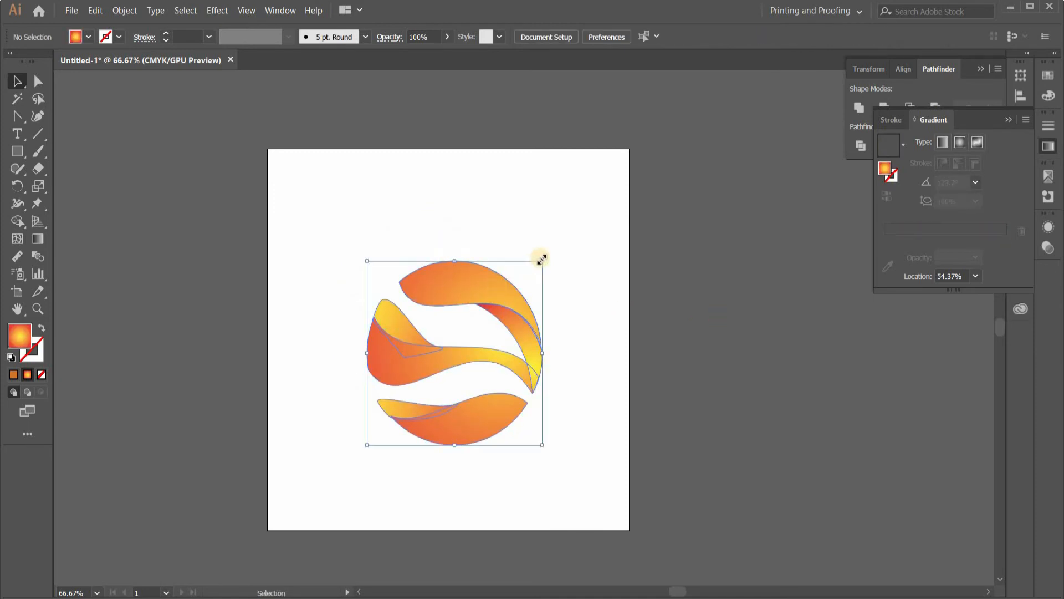
left_click_drag(541, 262, 524, 279)
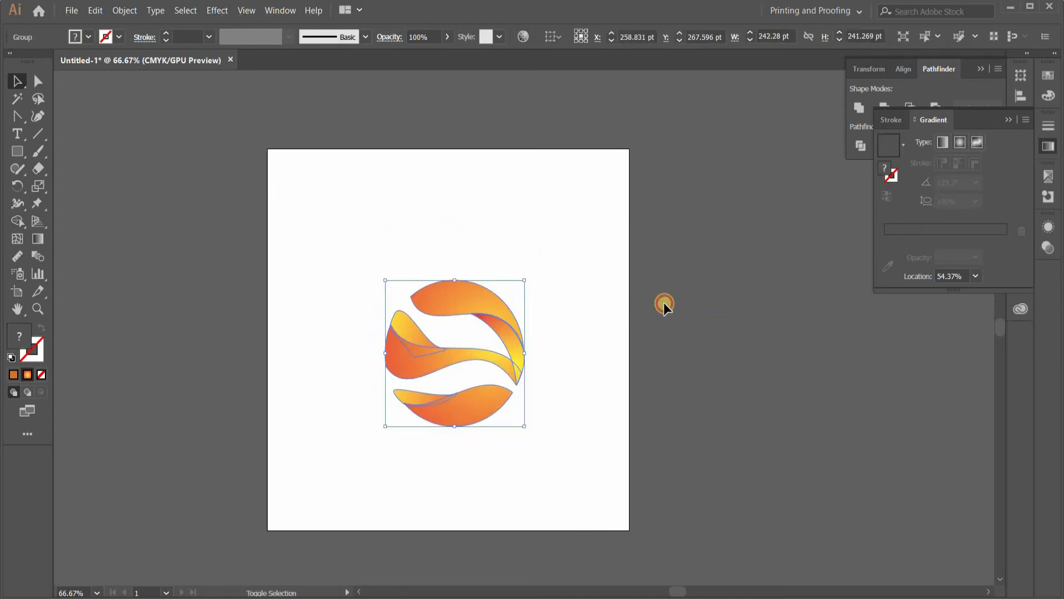
left_click(556, 327)
Begin a Pen tool path above the top ribbon piece with a curve rising to the upper left, ending in a corner point.
key("ctrl+1")
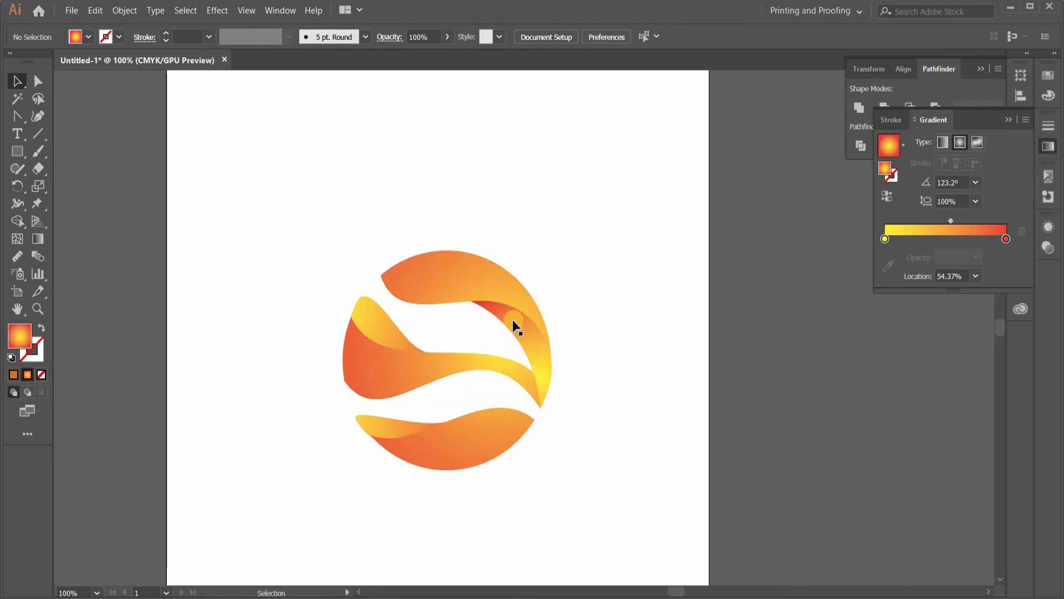
left_click_drag(17, 113, 74, 111)
left_click(455, 242)
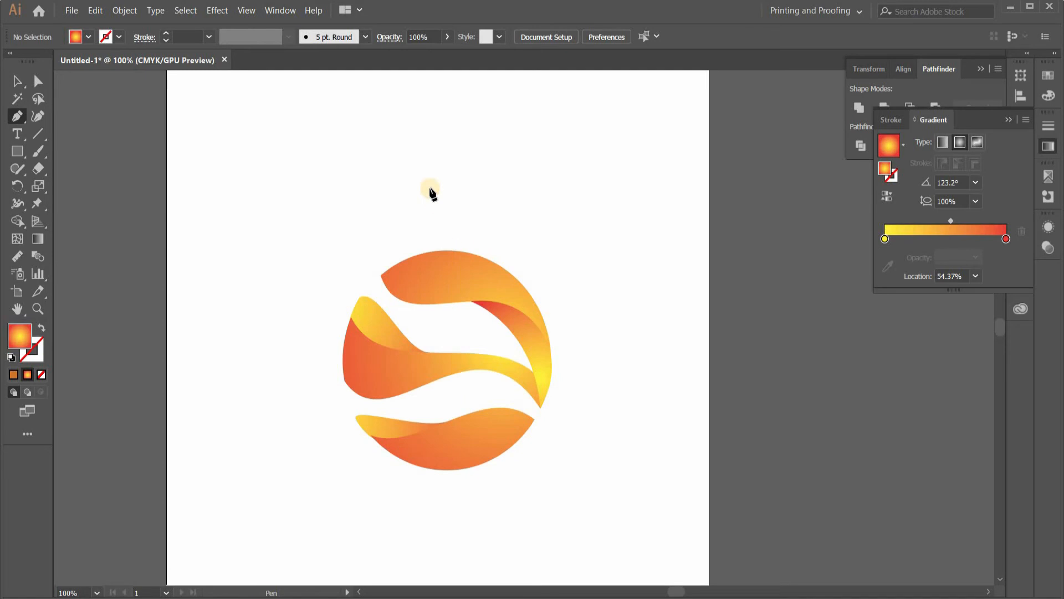
left_click_drag(438, 178, 417, 166)
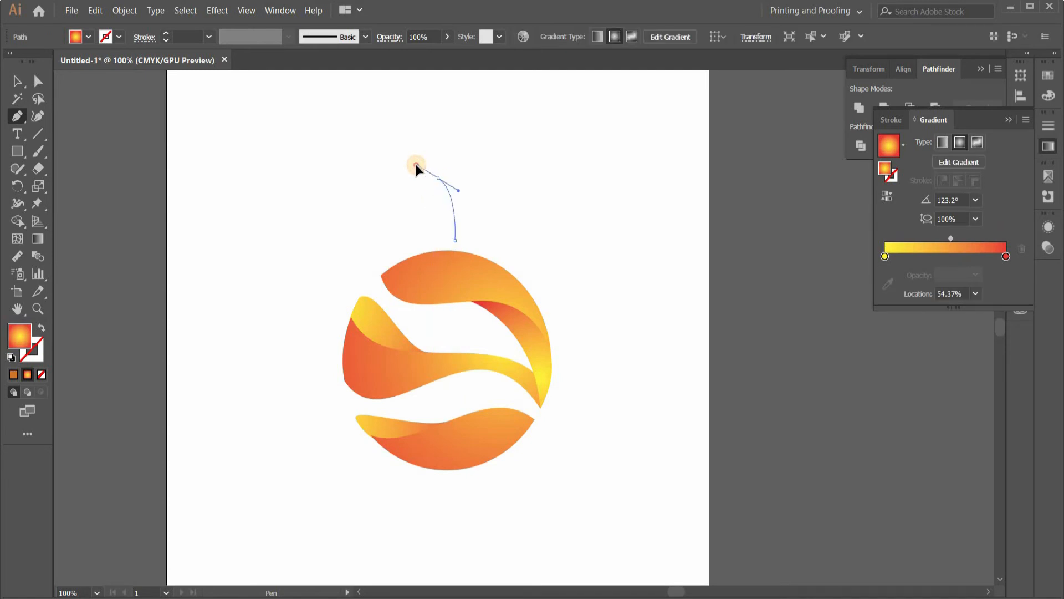
scroll(434, 191, "up", 2)
scroll(436, 207, "up", 2)
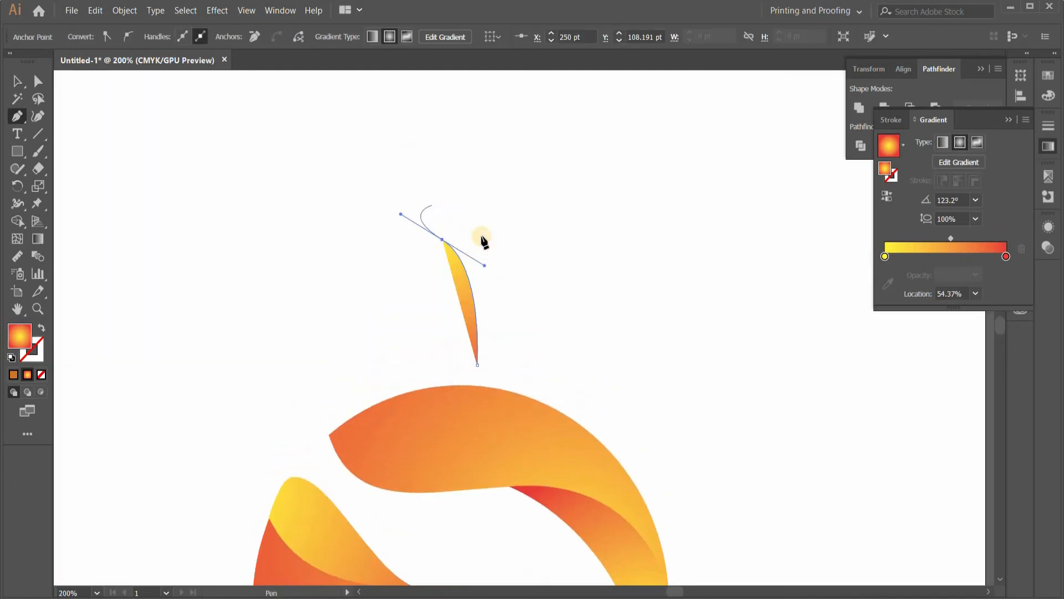
scroll(445, 290, "up", 1)
left_click(442, 295)
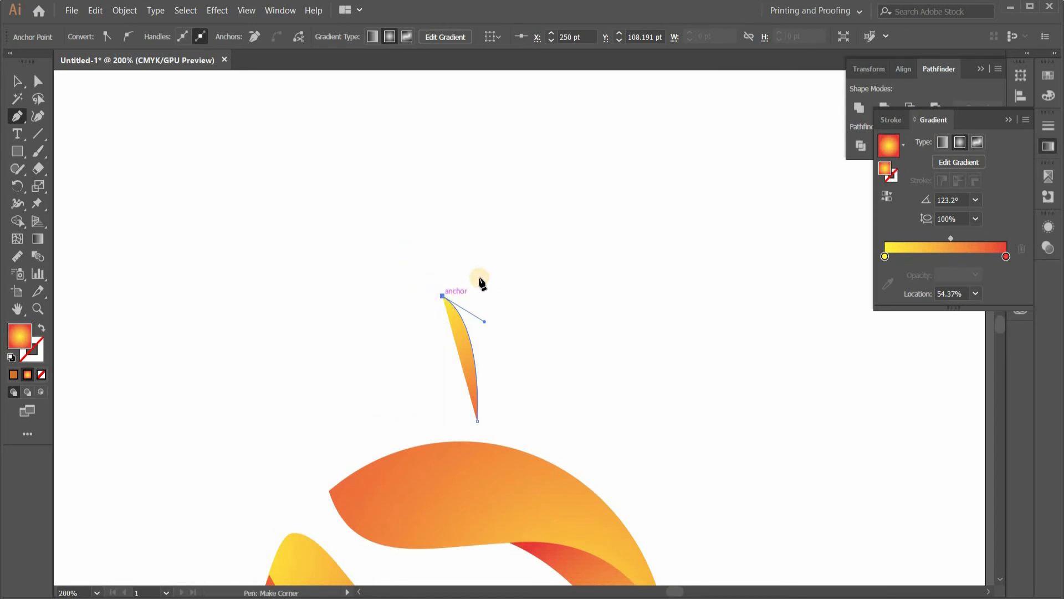
Complete the path as a closed shape with a curved hook at the top and a narrow stem ending above the ribbon.
left_click_drag(480, 269, 493, 306)
left_click(483, 305)
key("ctrl+z")
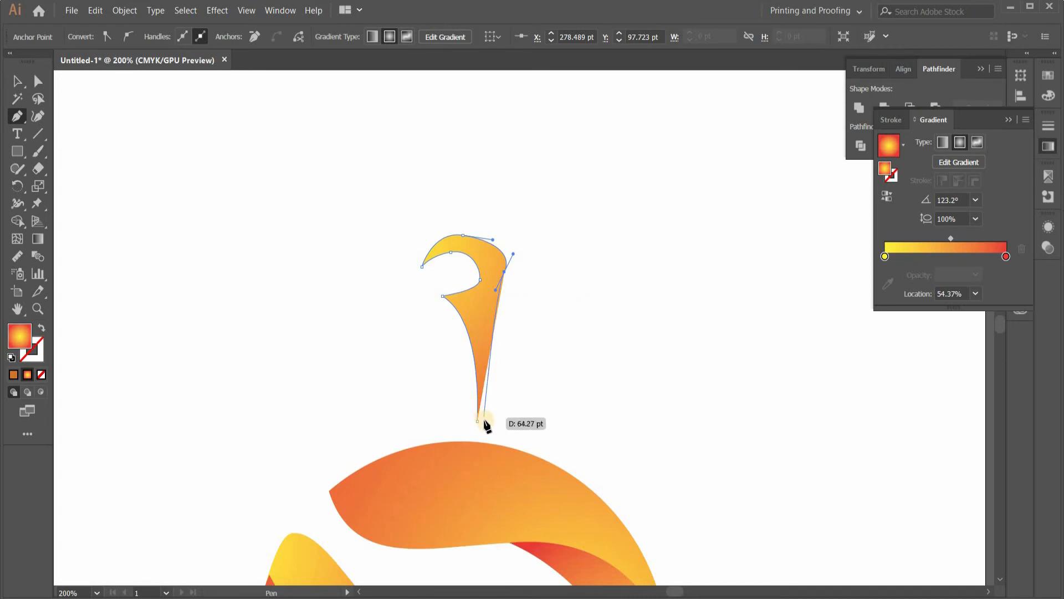
left_click(479, 422)
left_click_drag(479, 423, 483, 424)
Smooth the hook by raising its top anchor to the right, moving the inner and outer side anchors, and rounding the outer curve.
left_click(37, 82)
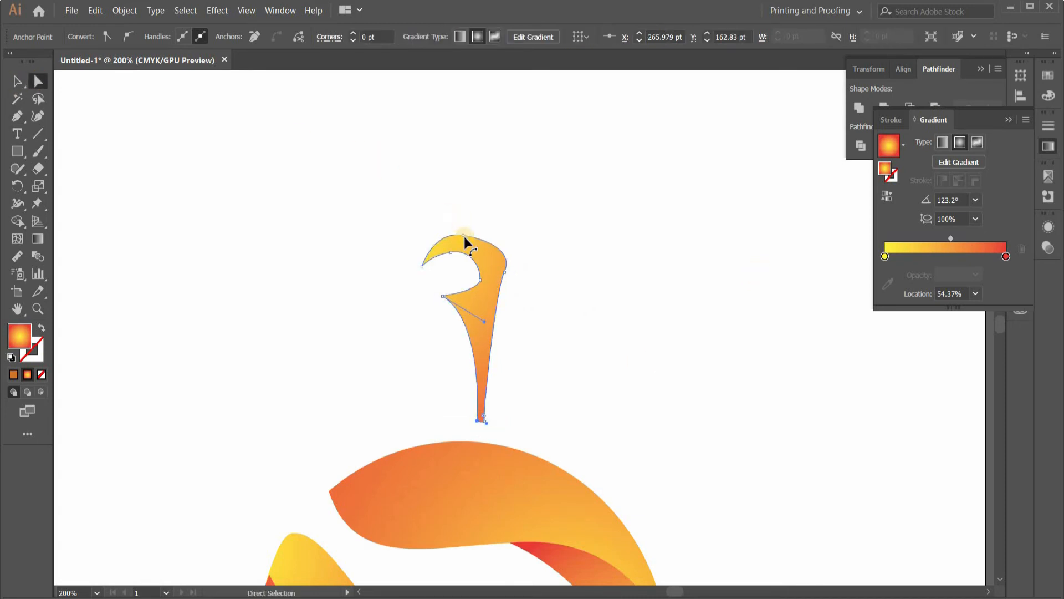
left_click_drag(464, 236, 474, 230)
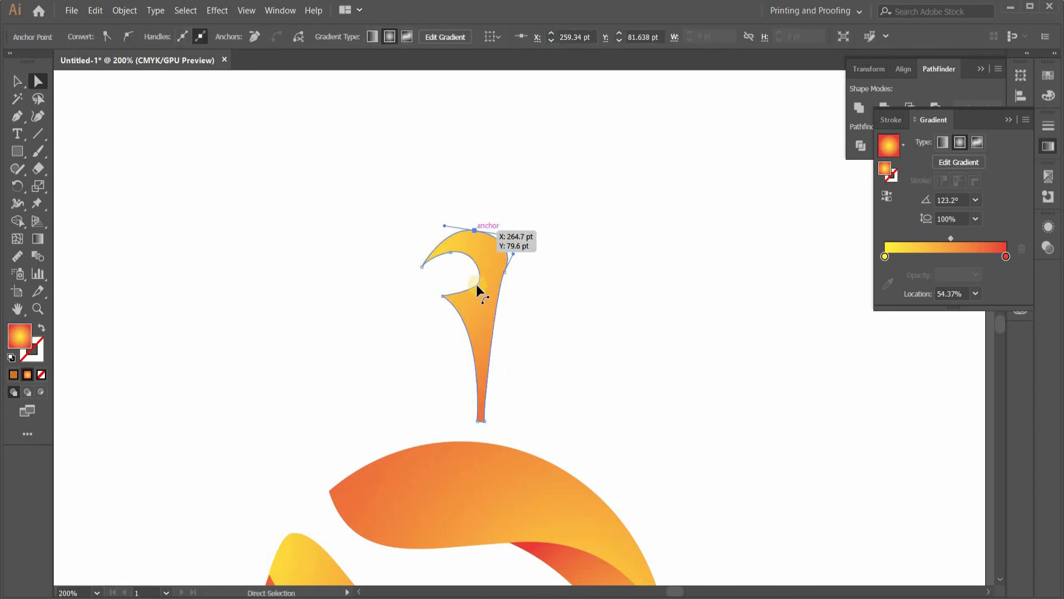
left_click_drag(480, 282, 553, 296)
left_click(497, 262)
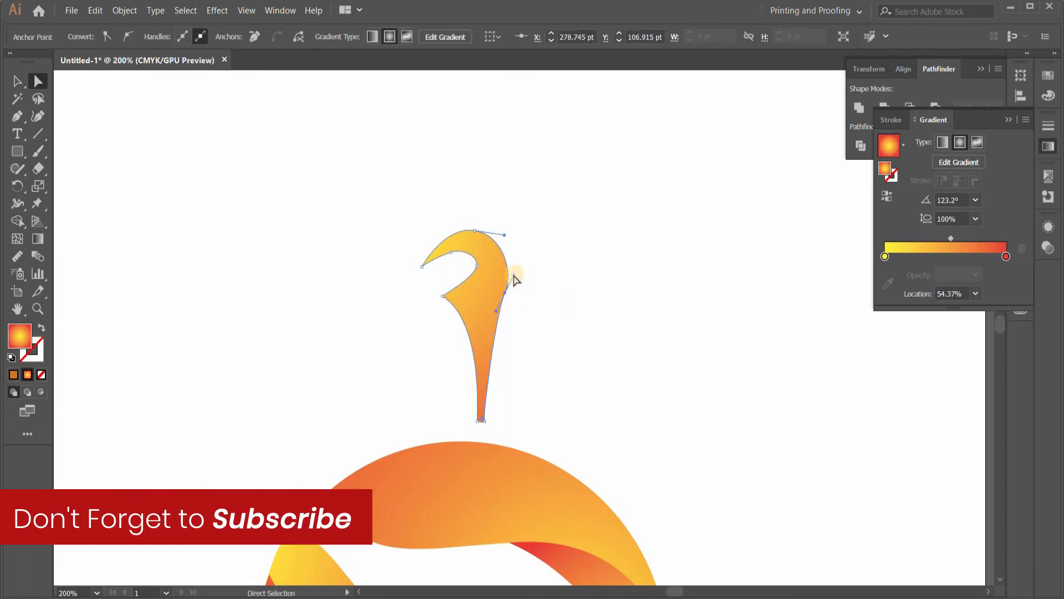
left_click(506, 227)
left_click(615, 183)
Fill the hooked stem shape with dark grey and deselect it.
left_click(481, 288)
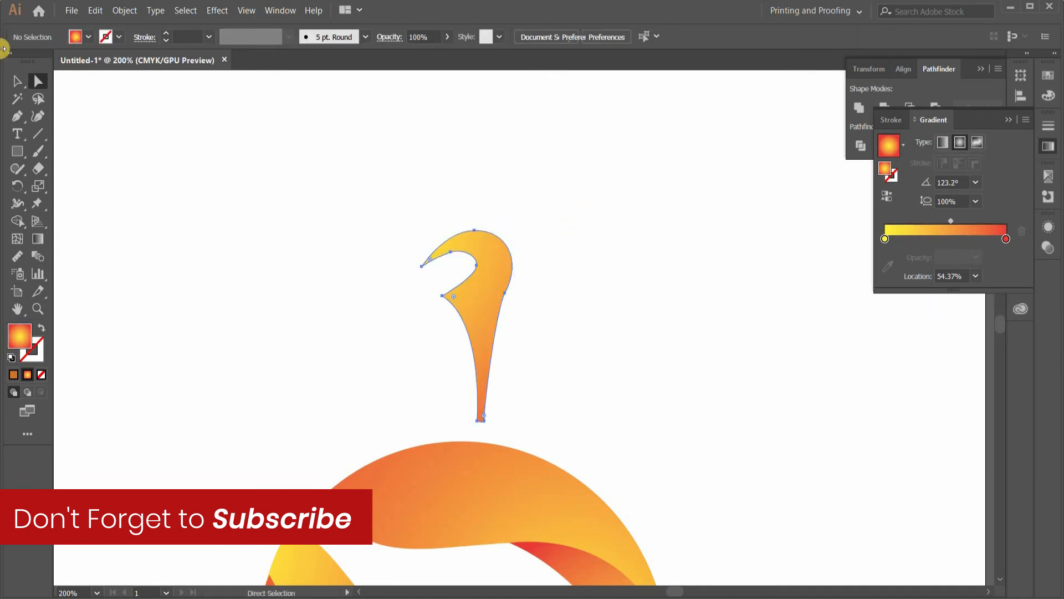
left_click(87, 37)
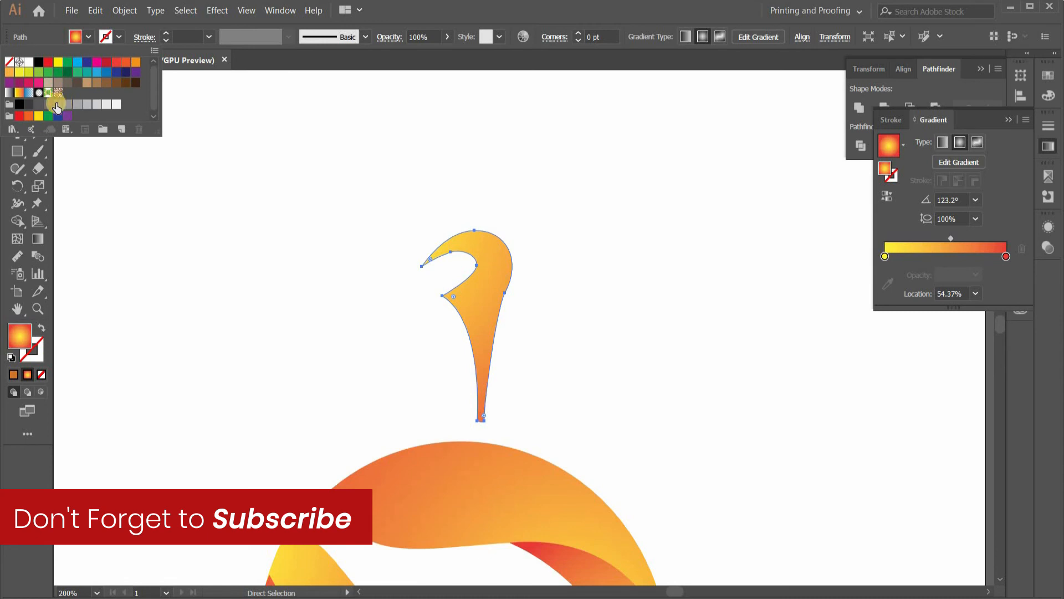
left_click(49, 104)
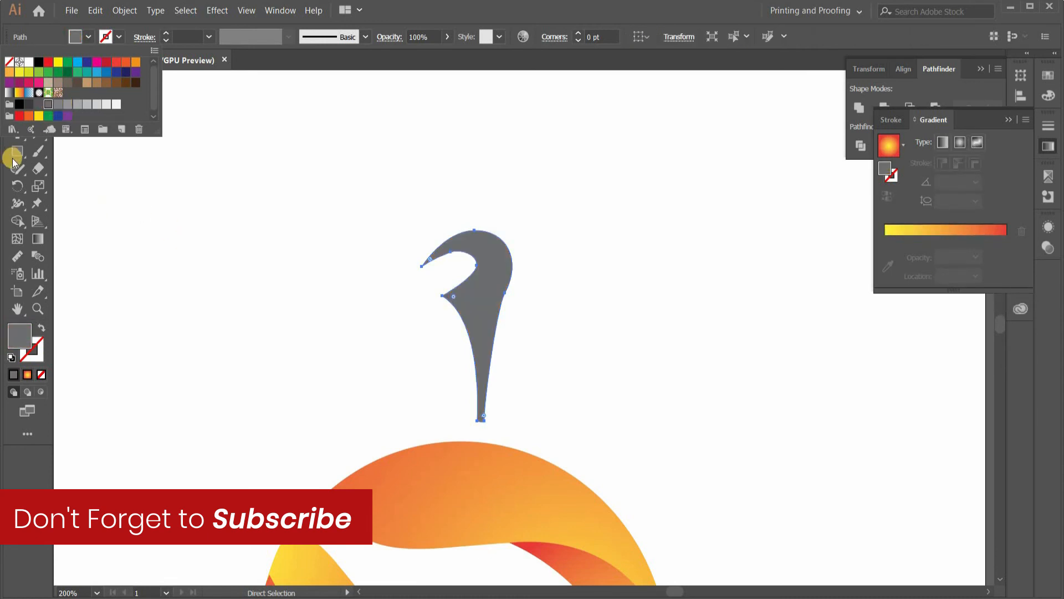
left_click(228, 281)
left_click(606, 275)
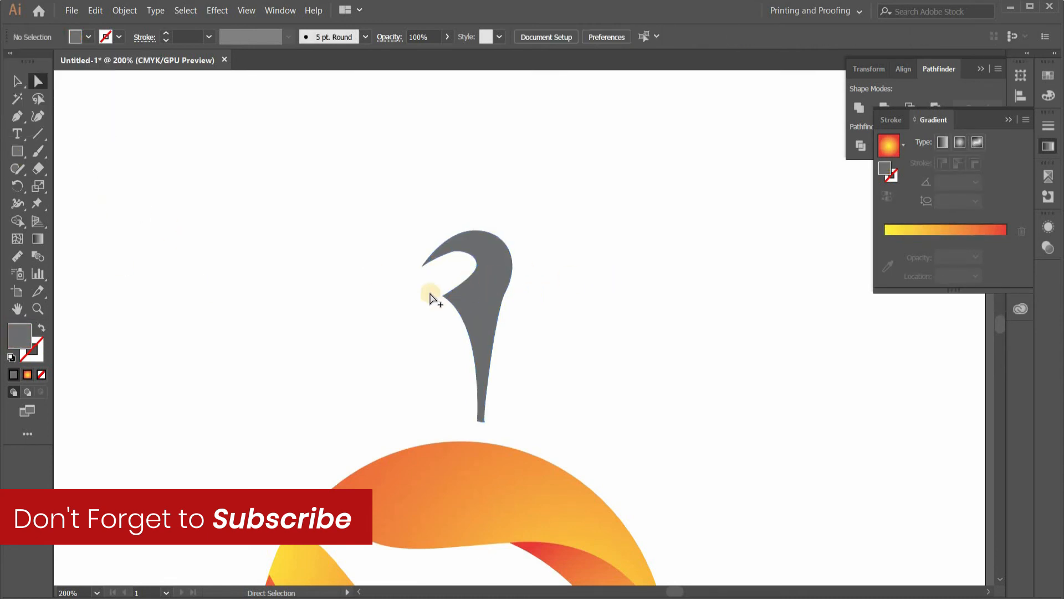
Start a new Pen tool path just to the right of the grey stem's lower part.
scroll(432, 294, "down", 4)
scroll(473, 324, "up", 3)
left_click(12, 121)
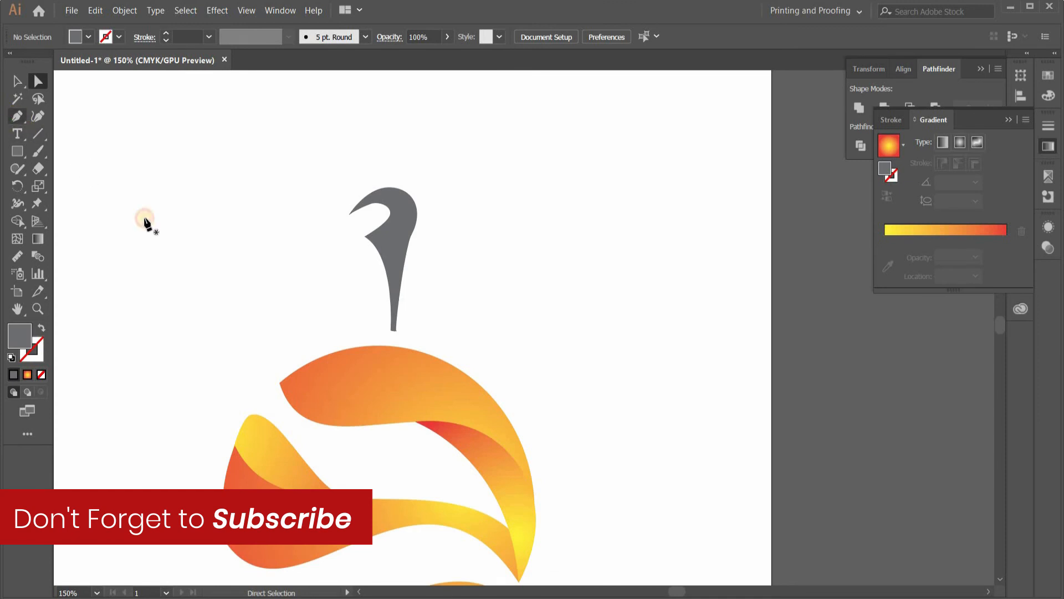
left_click(408, 301)
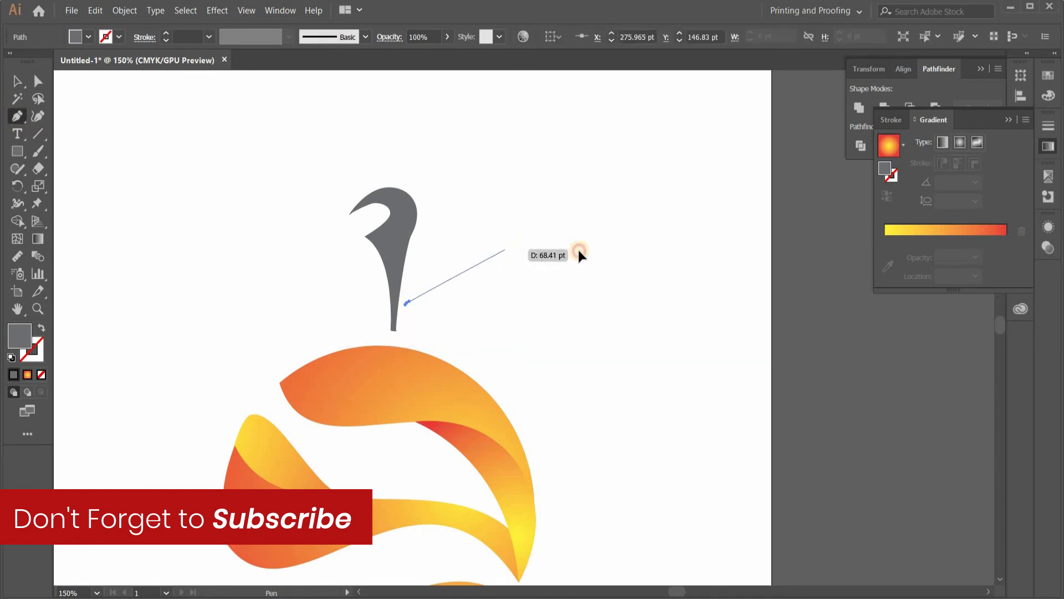